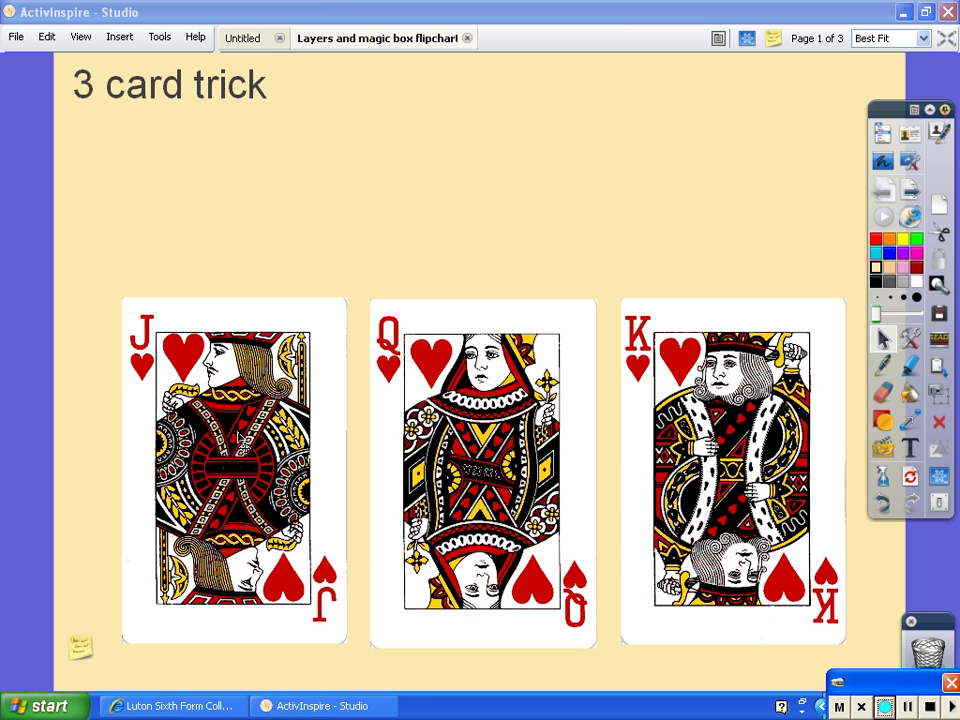
Step: Arrange the jack, queen and king of hearts in an overlapping diagonal cascade with the king lowest
drag(244, 437, 368, 265)
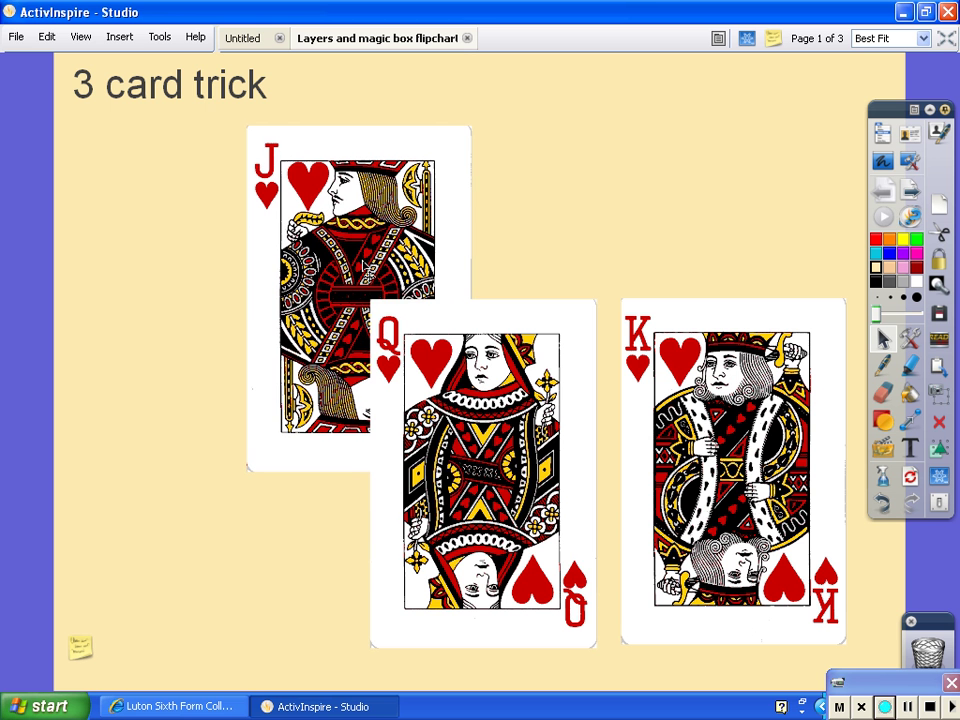
drag(494, 463, 460, 387)
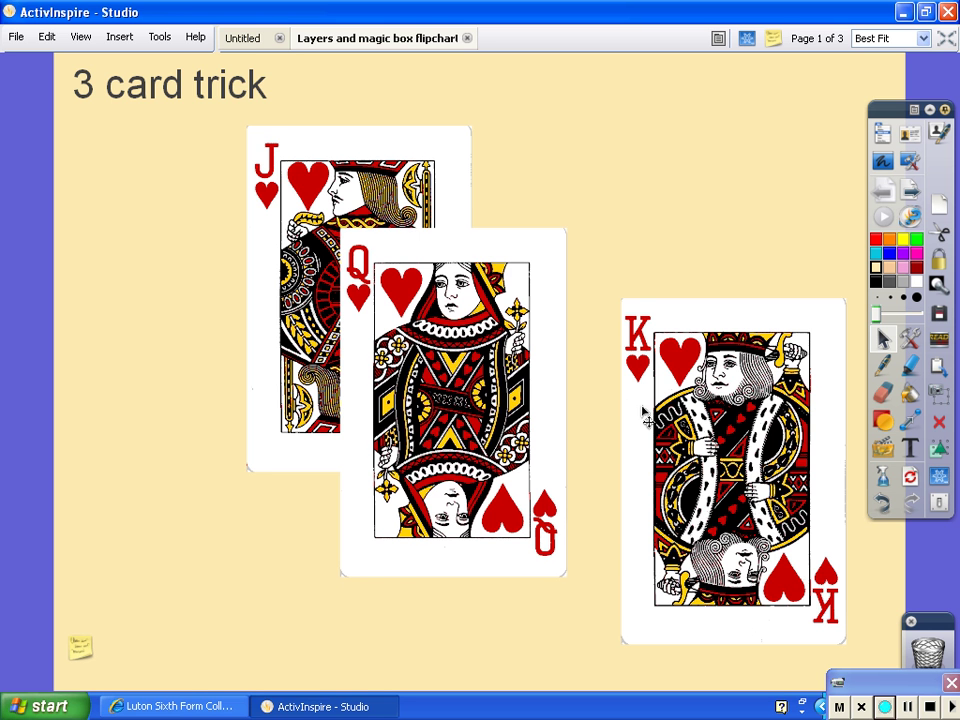
drag(766, 456, 580, 470)
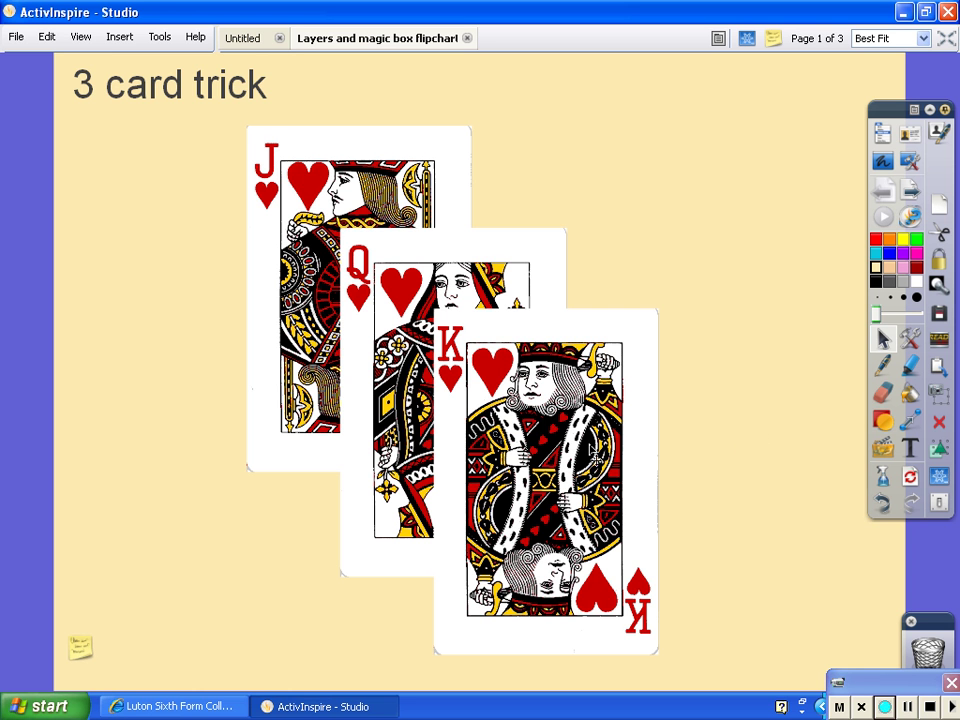
drag(579, 456, 595, 461)
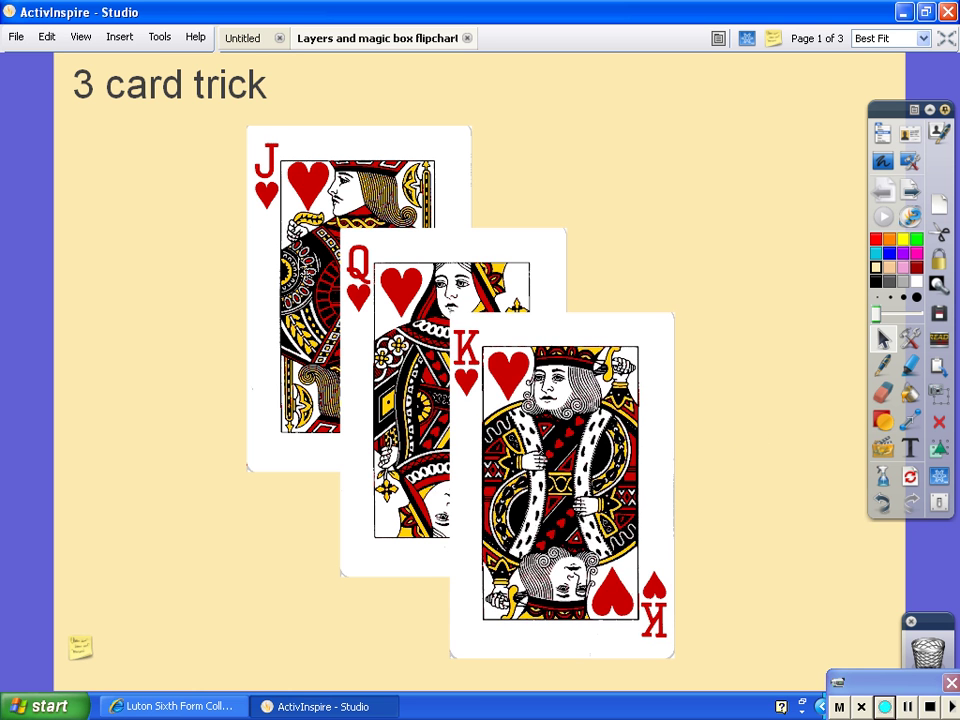
Step: Bring the jack of hearts forward one level so it sits in front of the queen
click(318, 270)
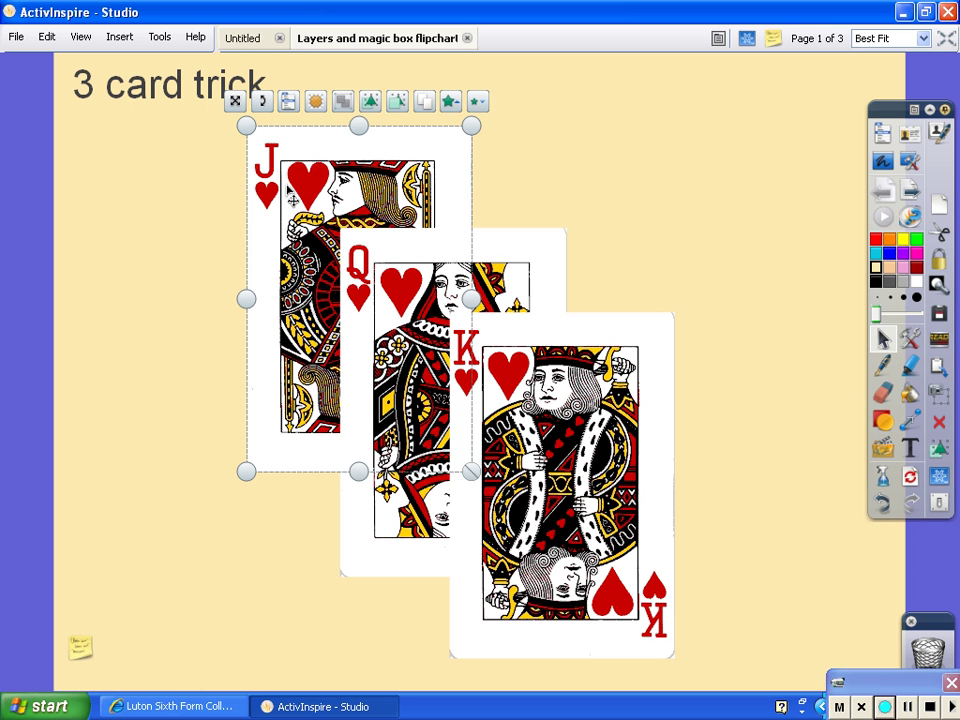
click(289, 103)
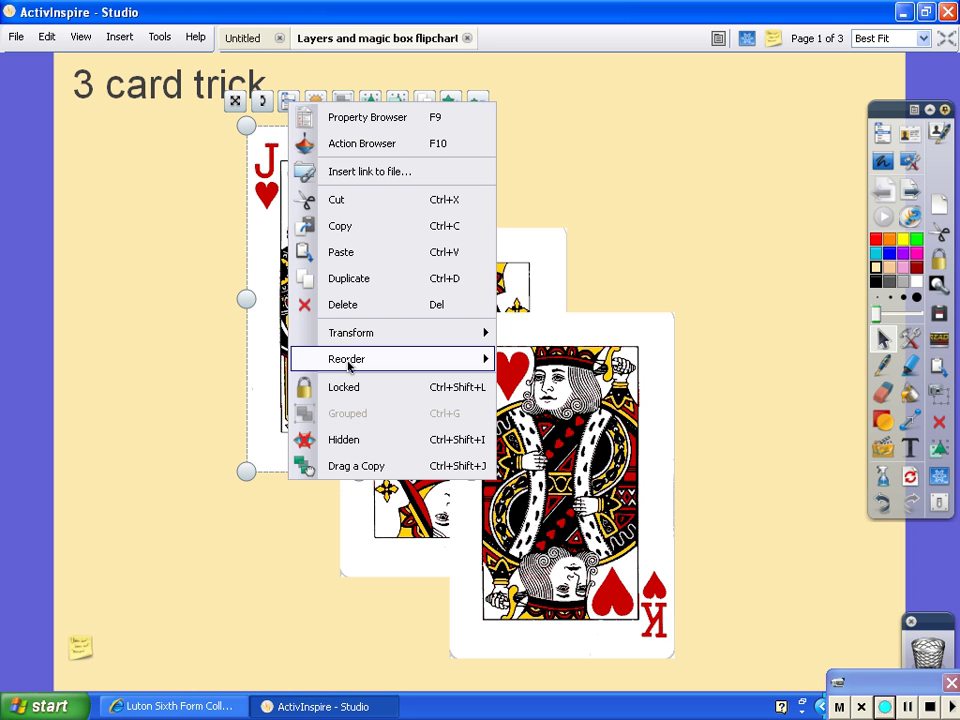
mouse_move(349, 366)
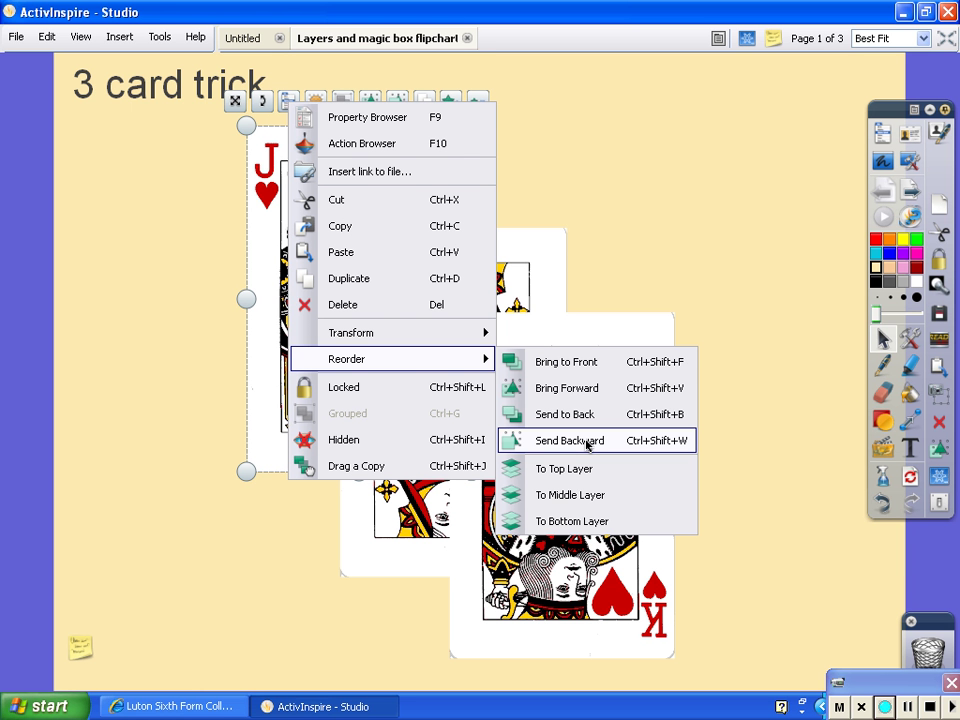
click(567, 388)
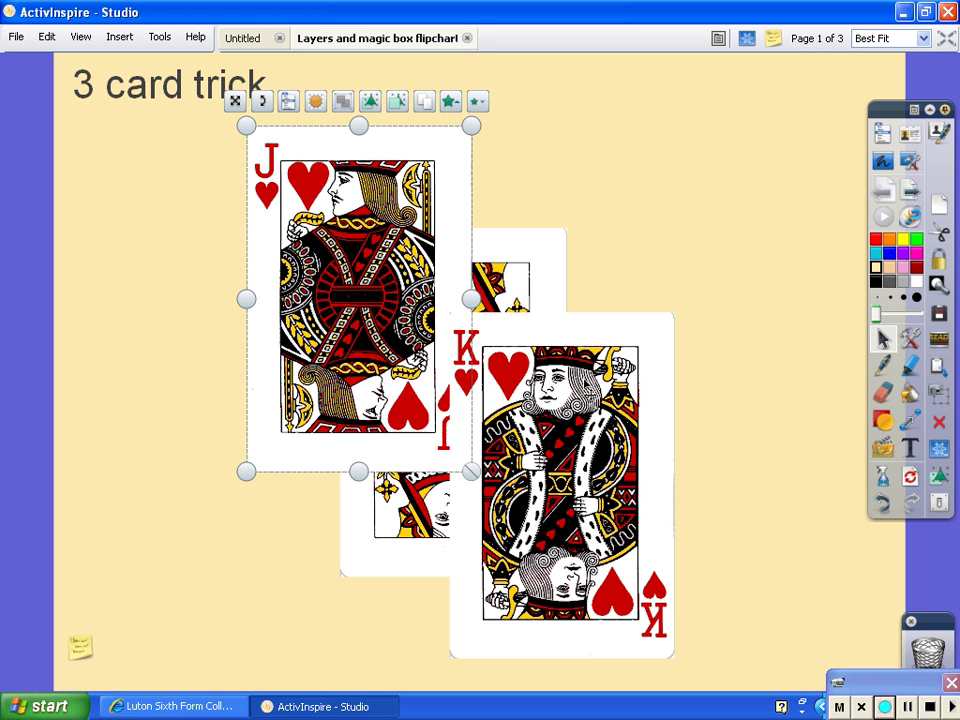
Step: Shift the jack slightly and move the king so that it overlaps both the jack and the queen
drag(576, 428, 631, 440)
drag(363, 339, 385, 346)
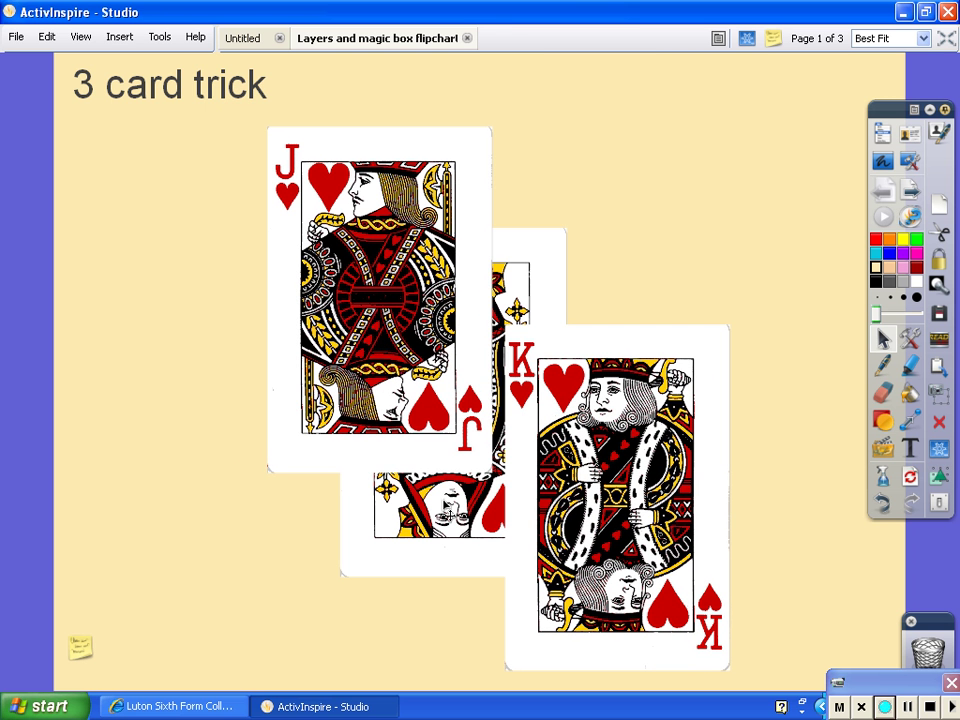
drag(581, 489, 466, 480)
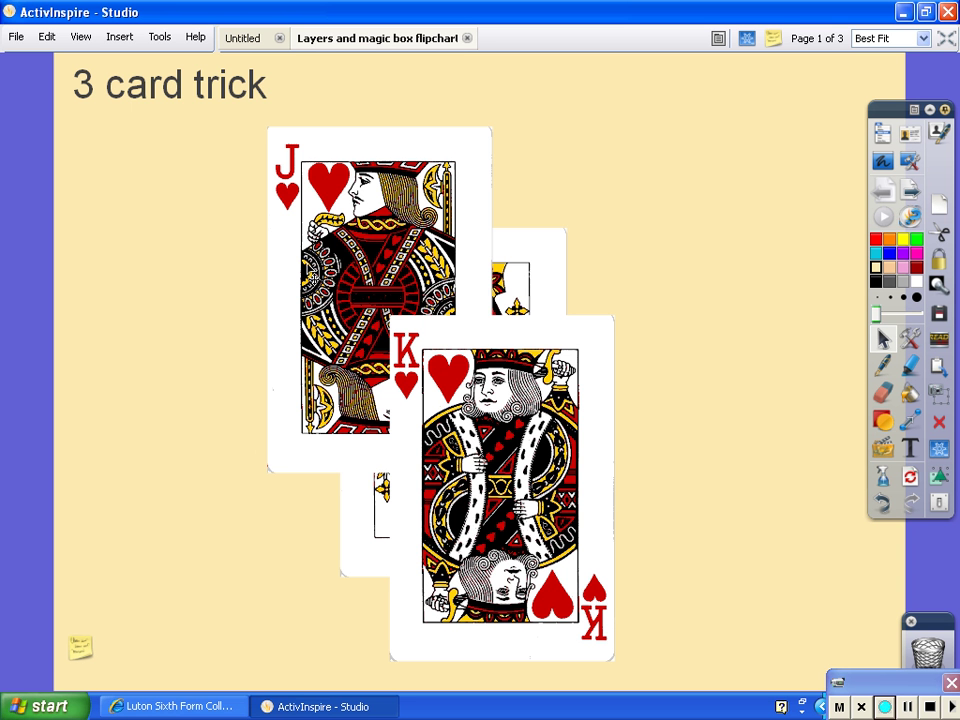
Step: Bring the jack of hearts forward one more level so it is stacked above the king
click(310, 276)
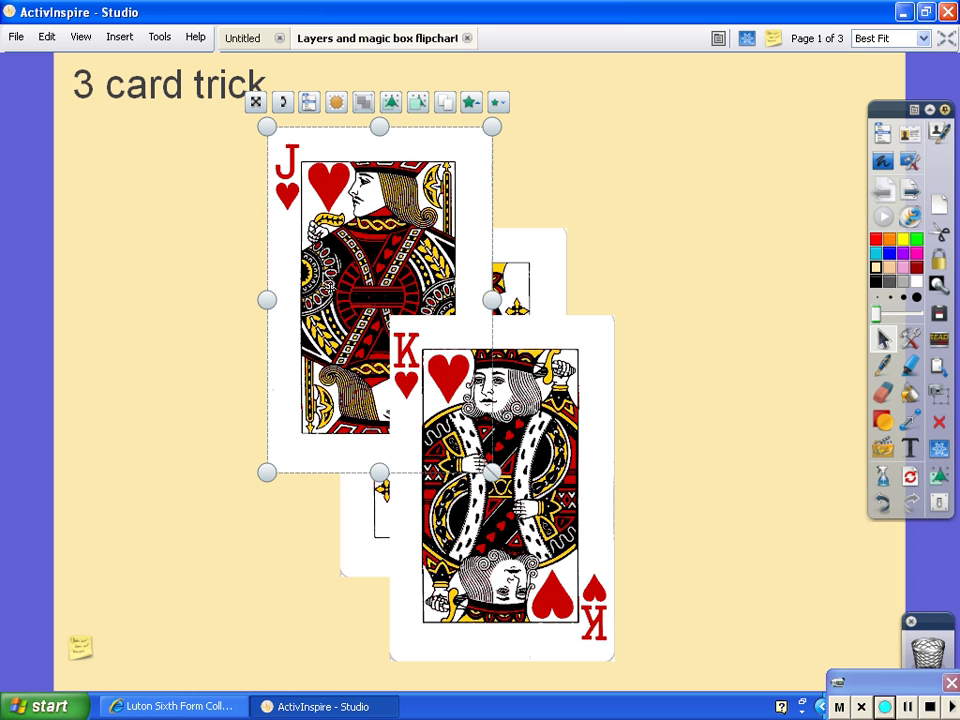
right_click(330, 288)
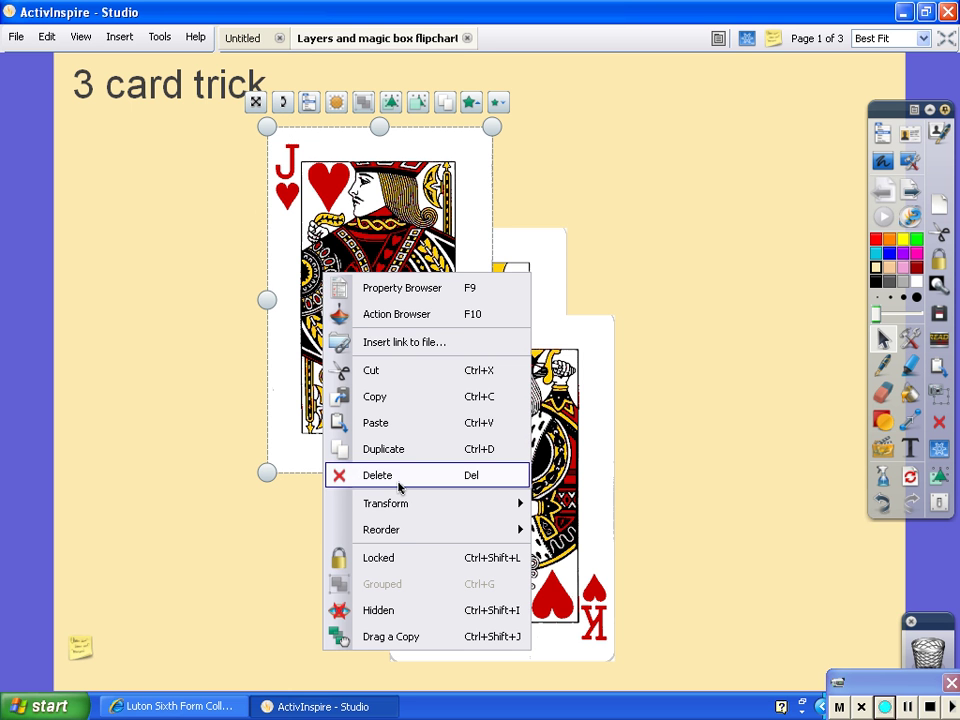
mouse_move(416, 534)
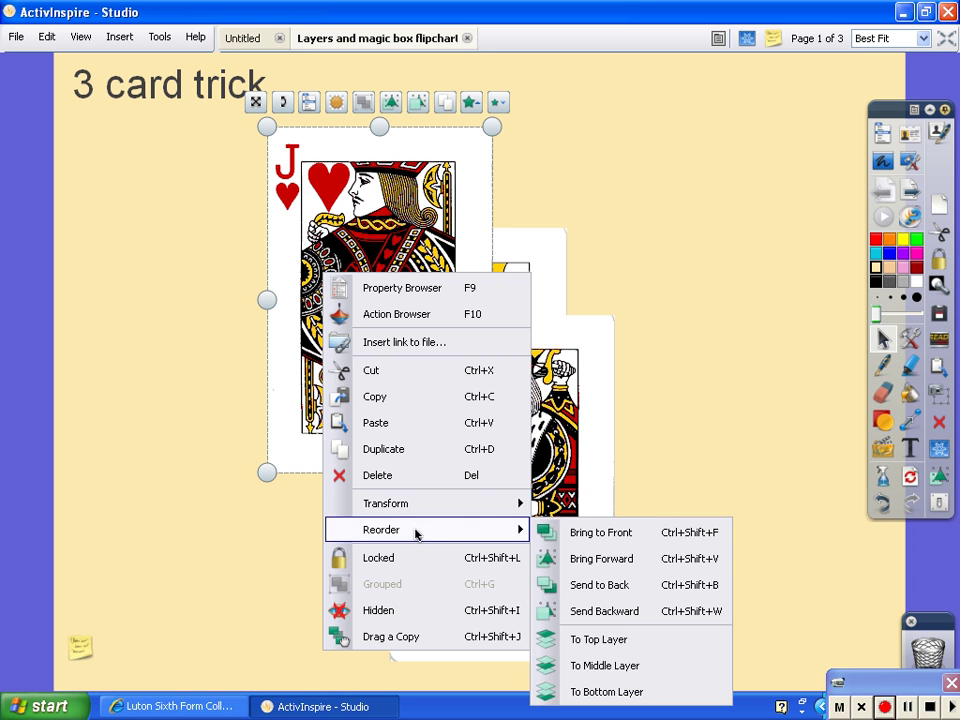
click(582, 558)
Step: Rearrange the cards into a diagonal cascade running queen, king, jack from back to front
drag(375, 338, 621, 551)
drag(465, 299, 430, 223)
drag(479, 421, 470, 340)
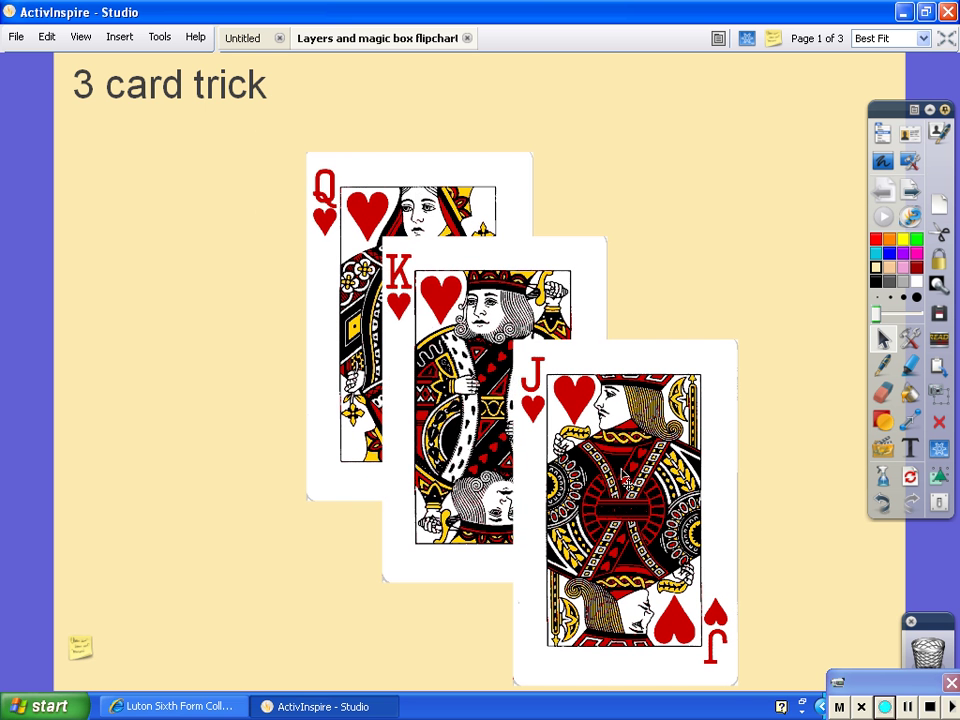
drag(537, 366, 496, 328)
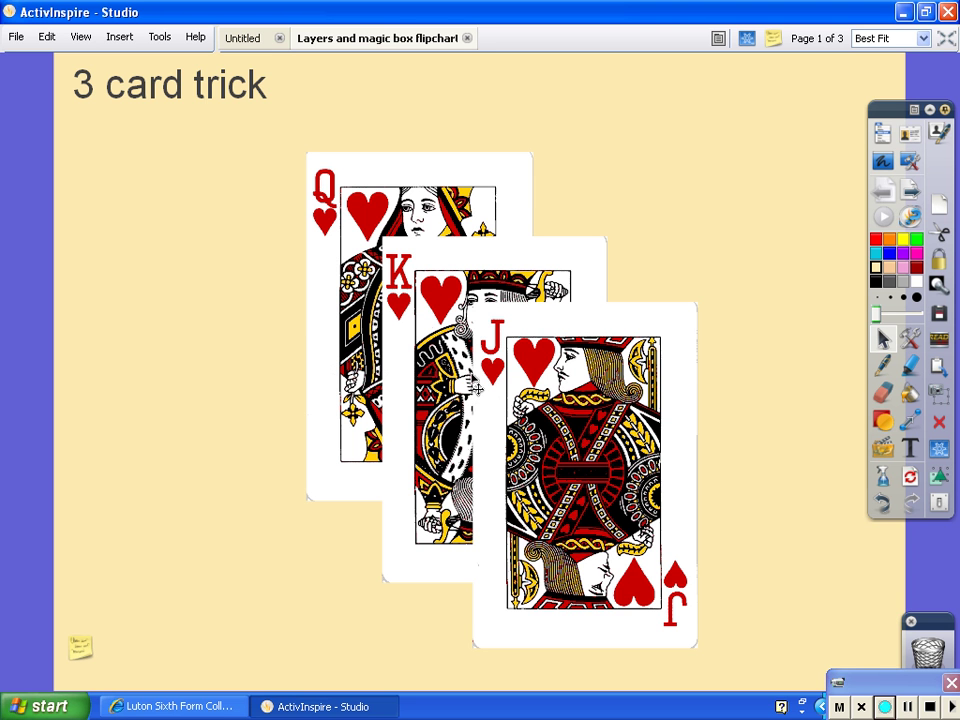
Step: Send the king of hearts backward one level so it lies behind the queen
click(445, 375)
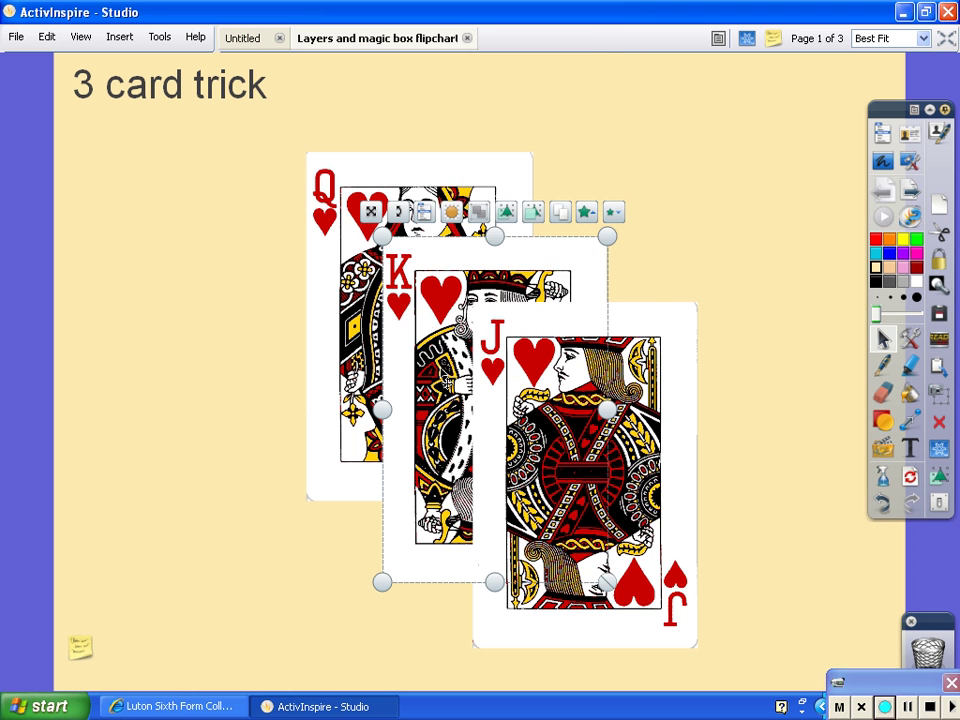
right_click(443, 377)
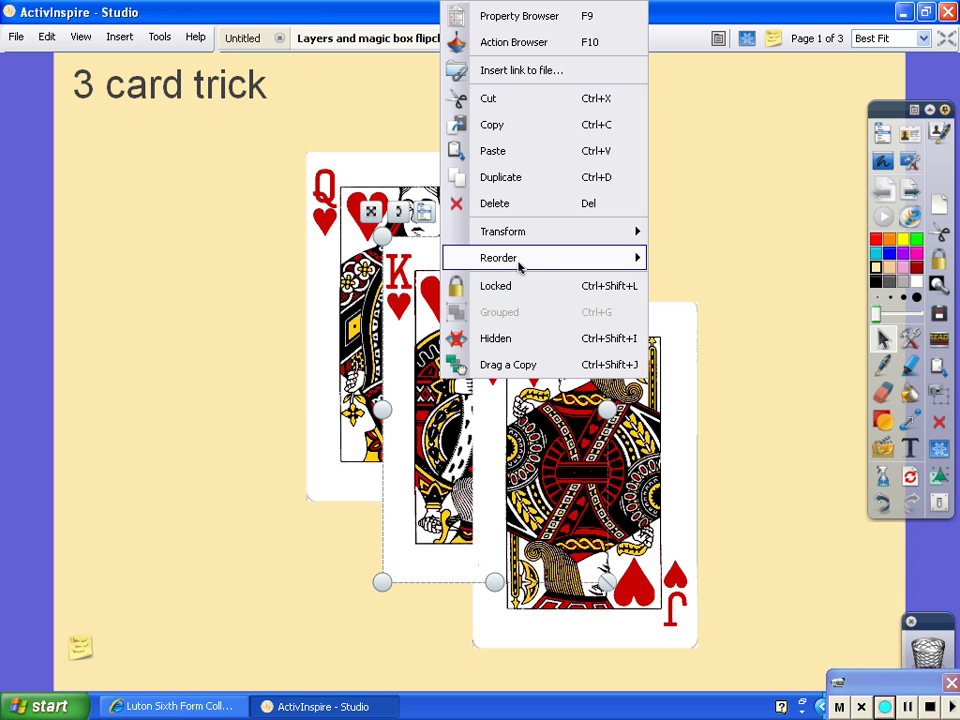
mouse_move(519, 265)
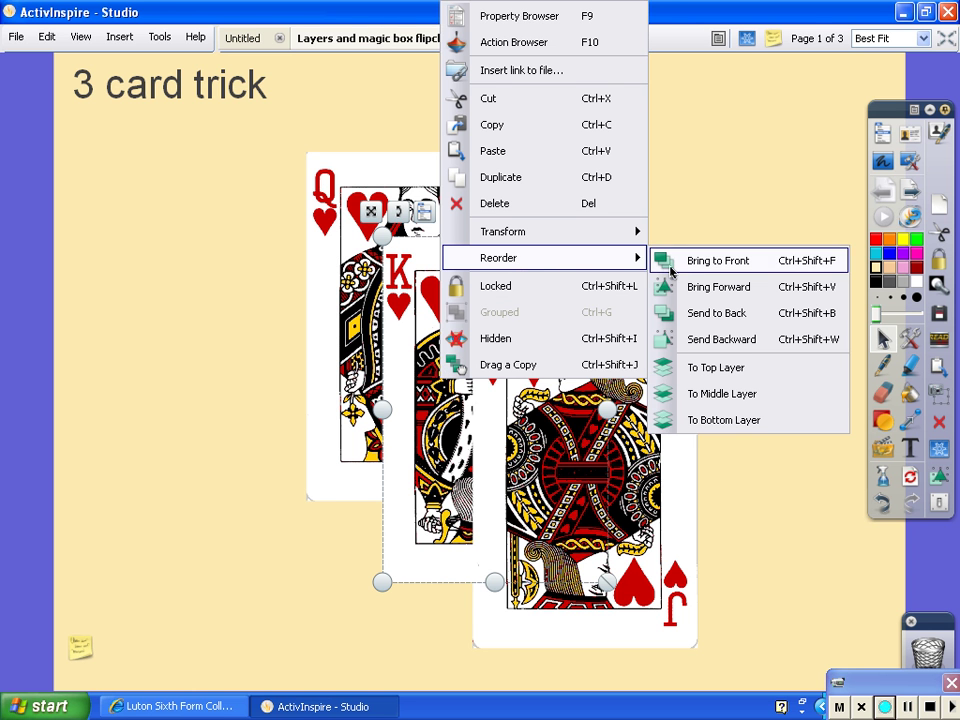
click(711, 343)
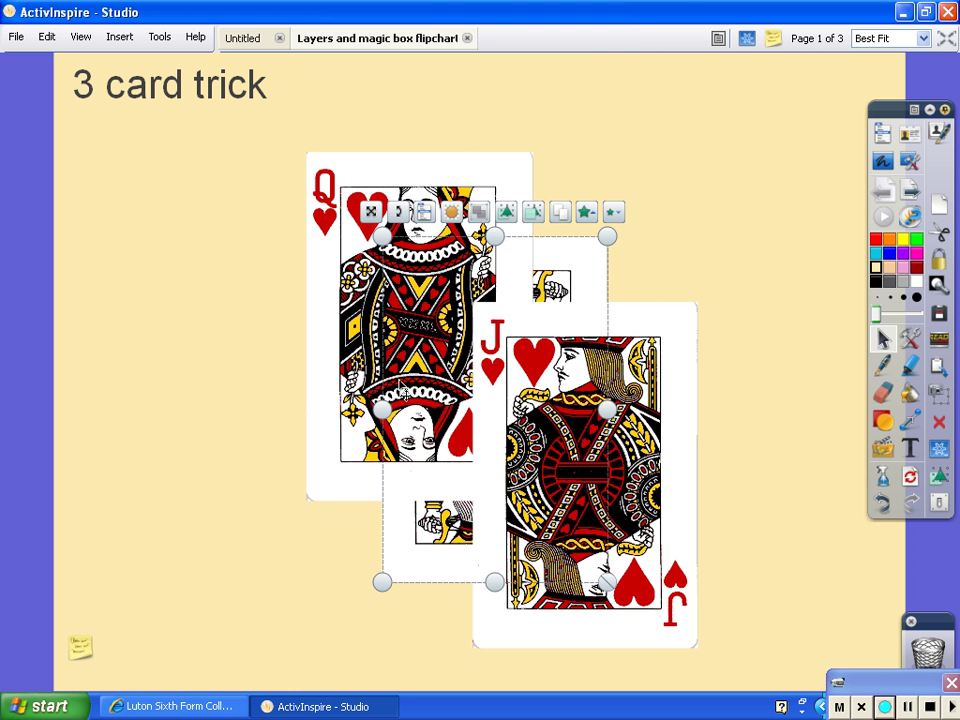
Step: Rearrange the cards into a diagonal cascade running king, queen, jack from back to front
drag(544, 418, 688, 446)
drag(570, 411, 474, 450)
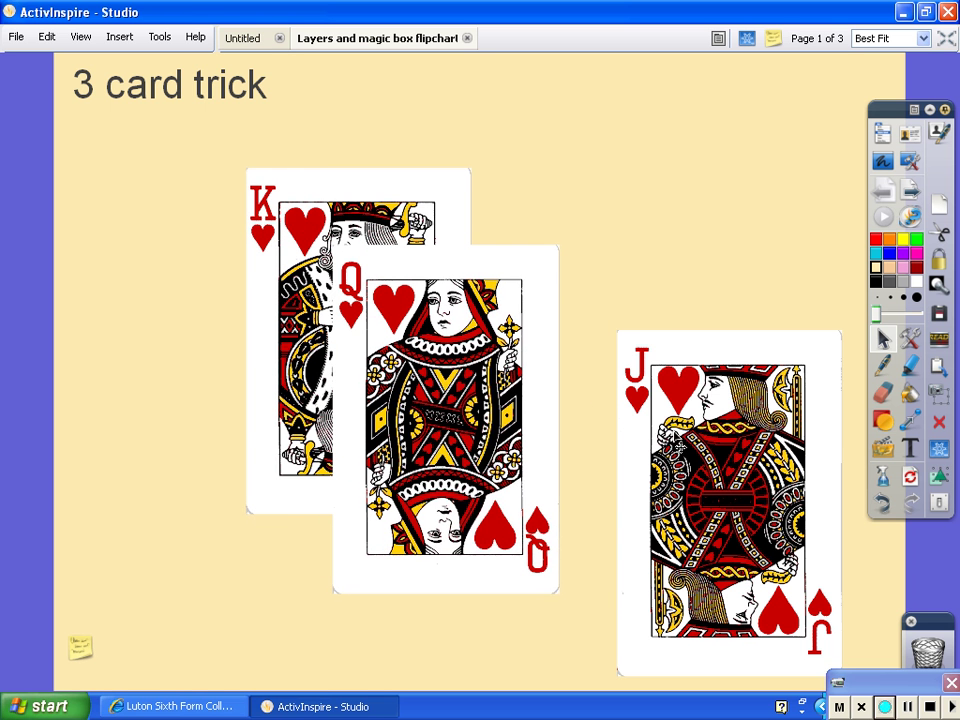
drag(711, 438, 525, 418)
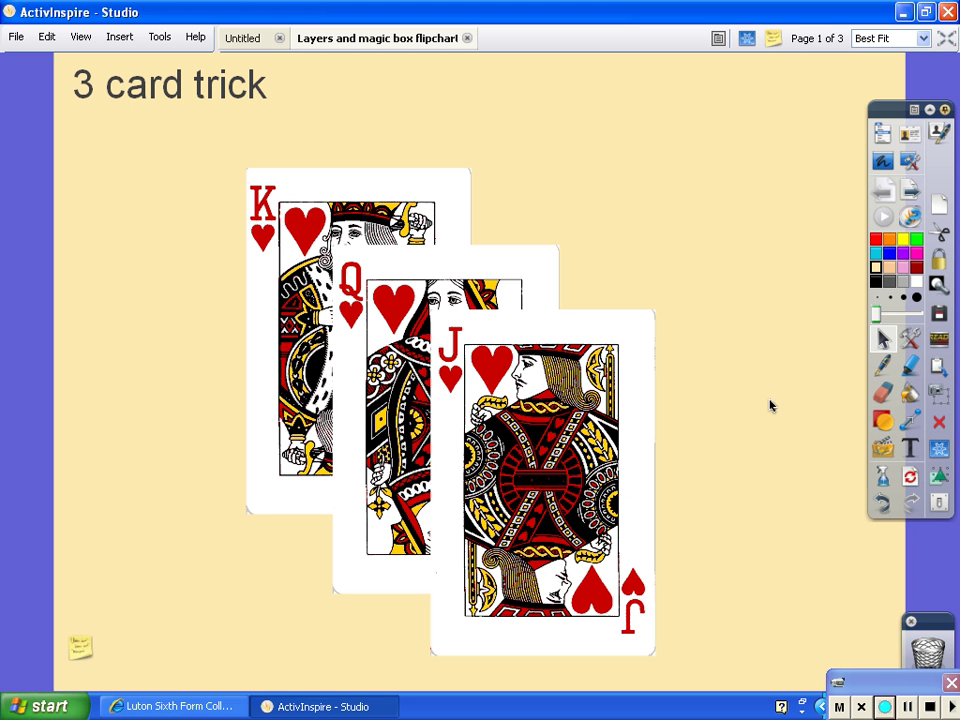
Step: Send the jack of hearts to the back of the card stack
click(539, 476)
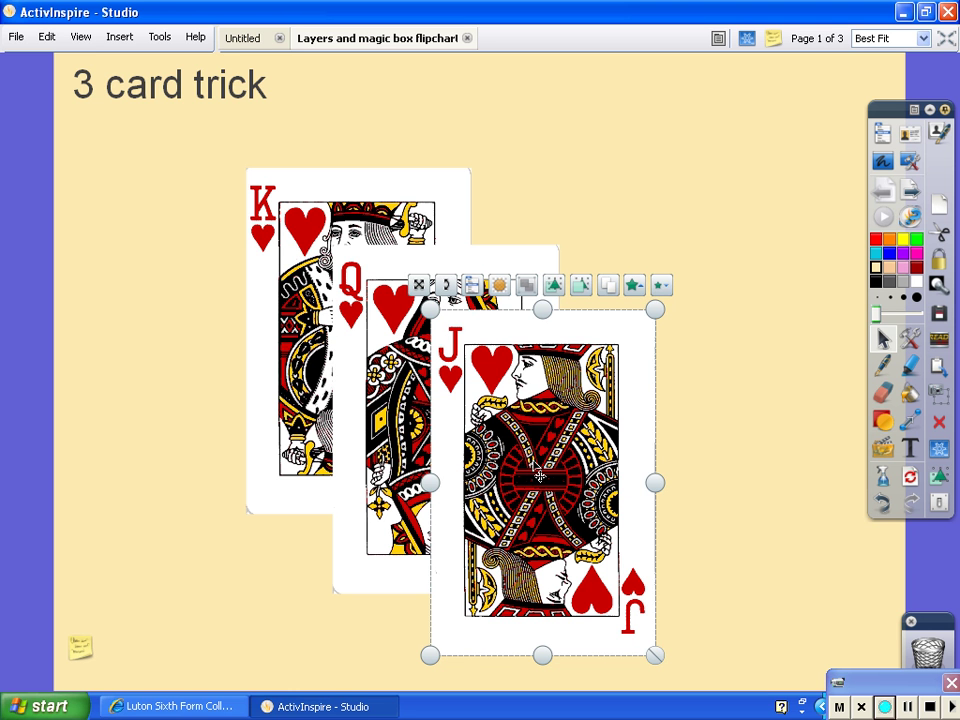
right_click(539, 476)
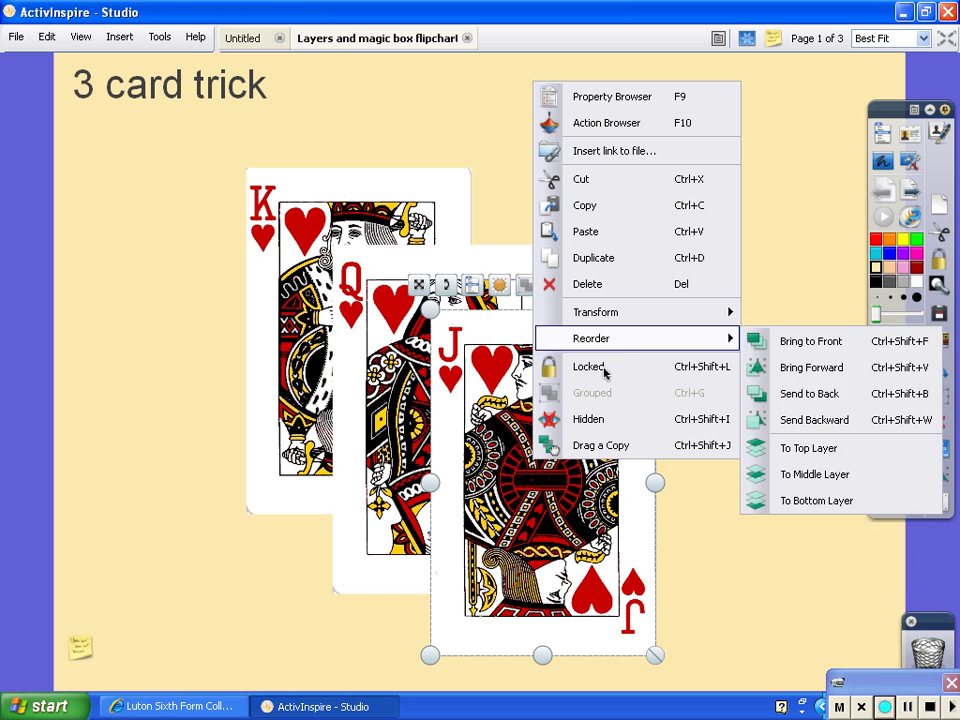
mouse_move(621, 344)
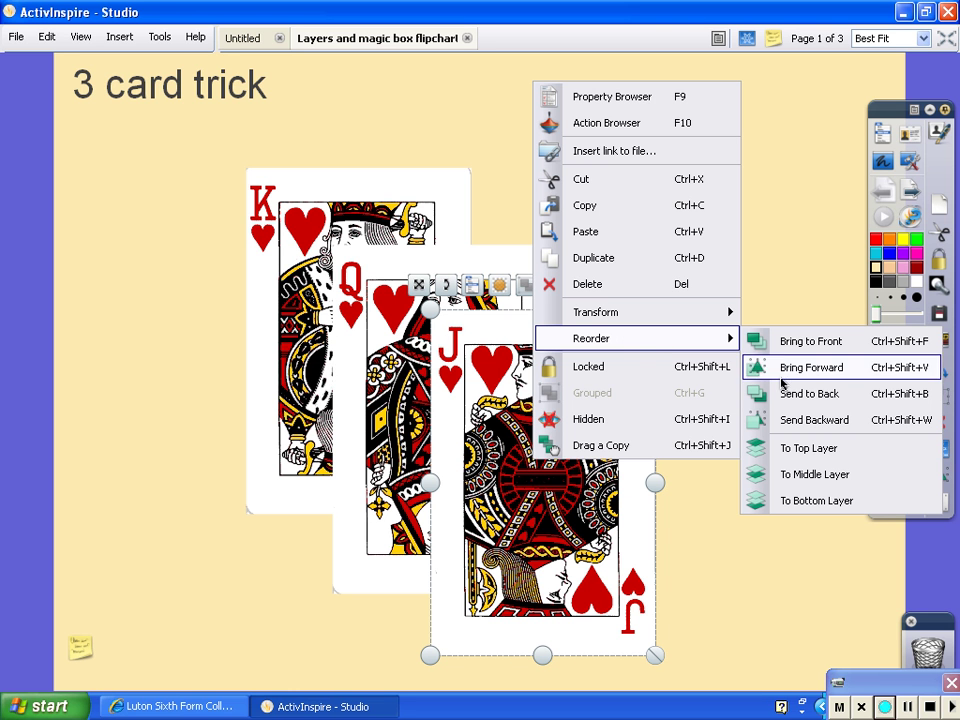
click(790, 400)
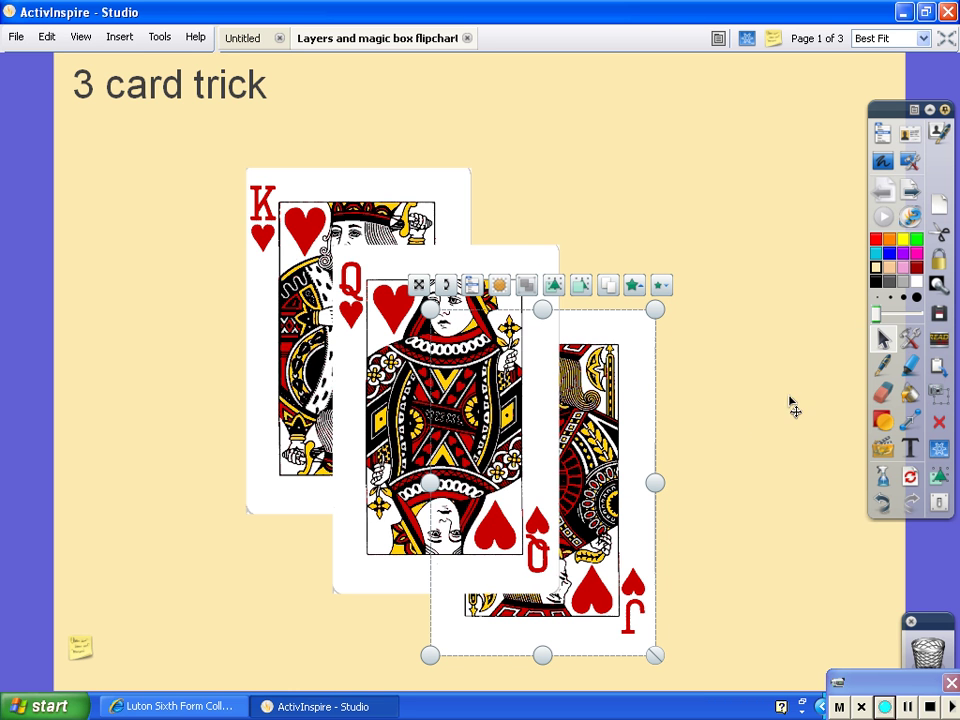
Step: Rearrange the cards into a diagonal cascade running jack, king, queen from back to front
drag(630, 455, 710, 458)
drag(285, 276, 467, 380)
drag(379, 410, 354, 298)
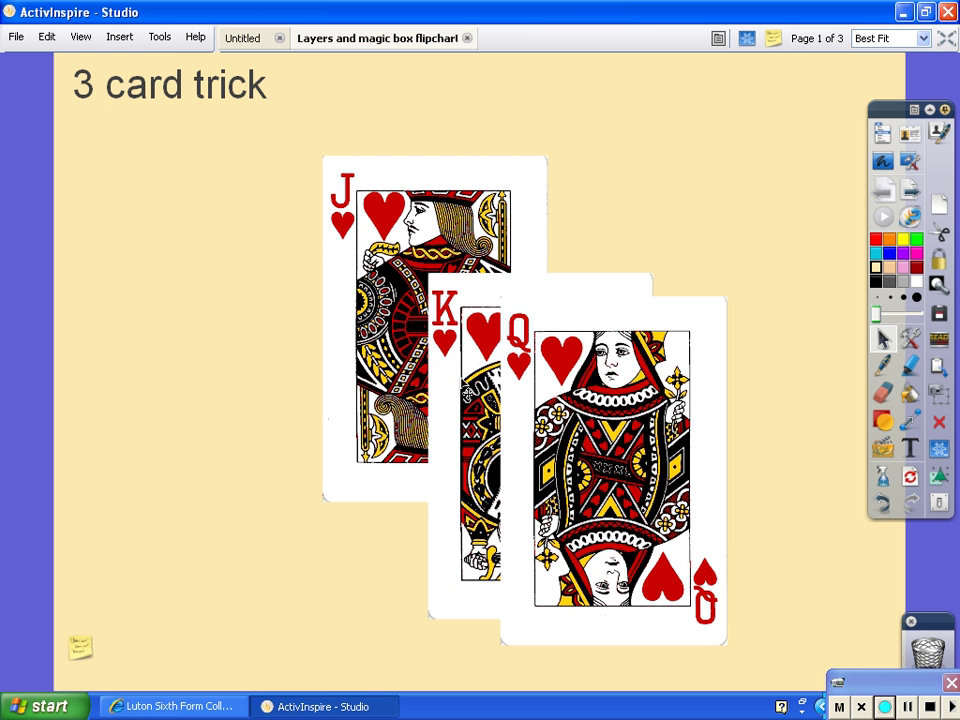
drag(459, 376, 434, 327)
drag(574, 436, 558, 416)
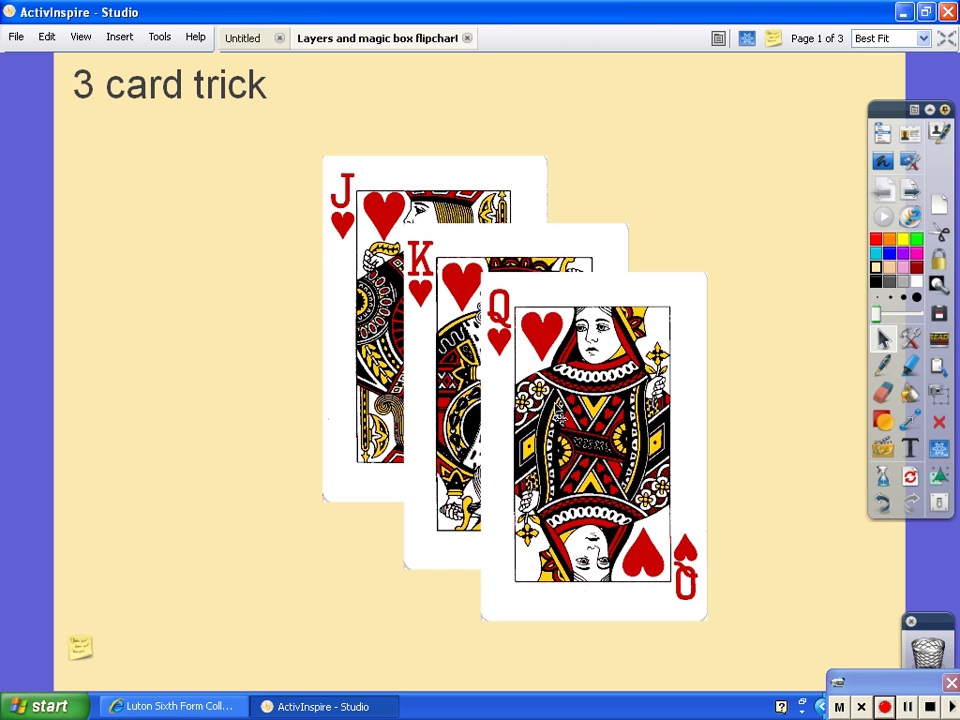
Step: Bring the king of hearts to the front of the card stack
click(452, 364)
right_click(452, 364)
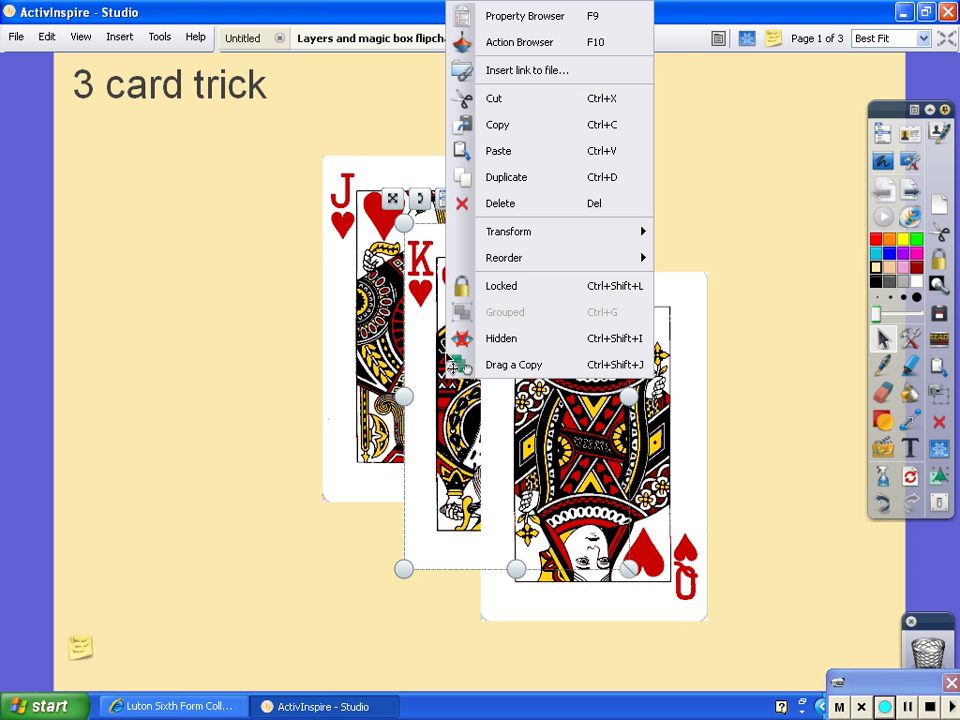
mouse_move(537, 271)
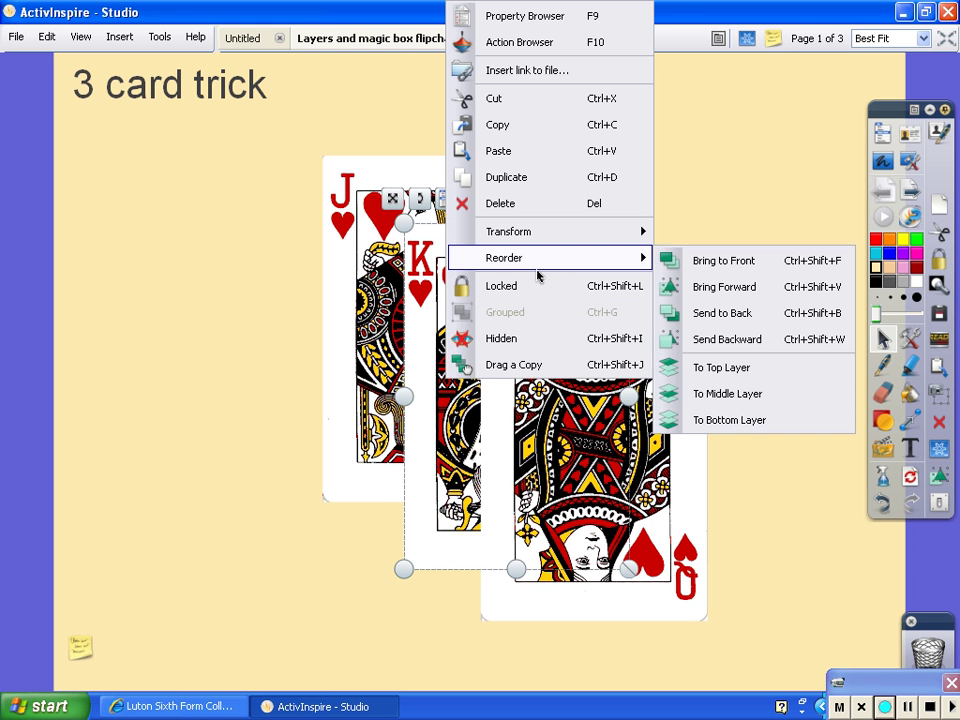
click(722, 261)
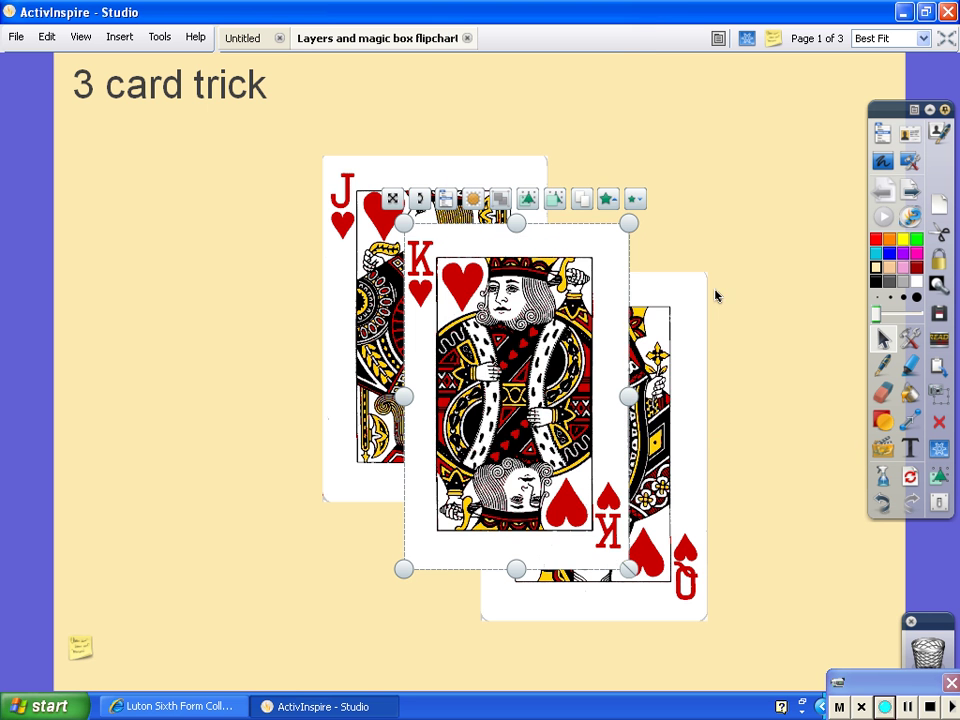
Step: Rearrange the cards into a diagonal cascade running jack, queen, king from back to front
drag(530, 387, 719, 471)
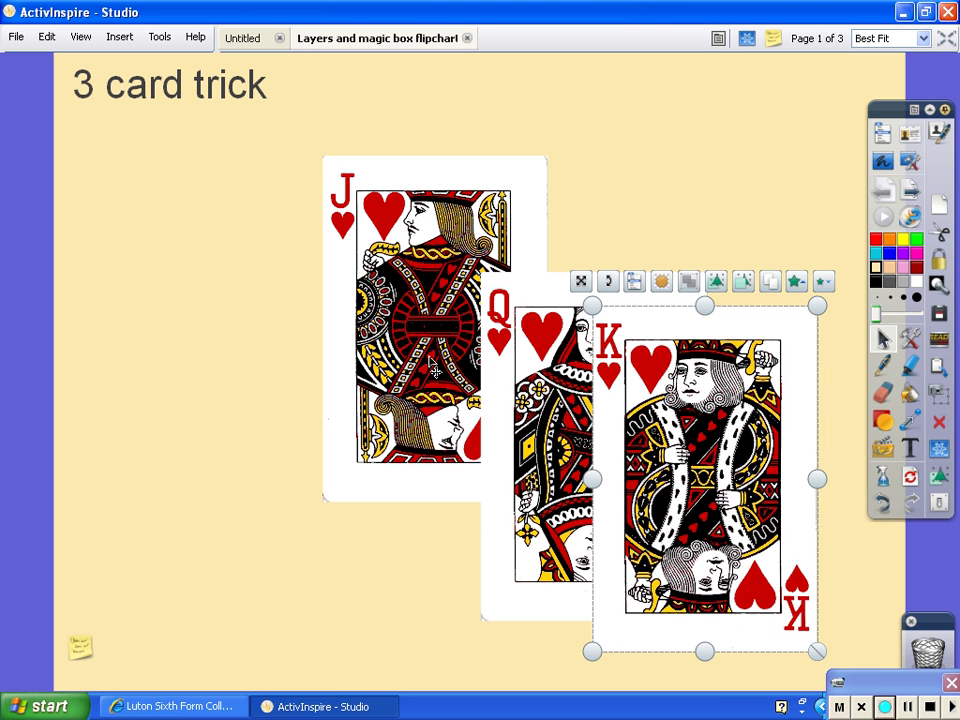
drag(551, 416, 498, 376)
drag(607, 421, 531, 413)
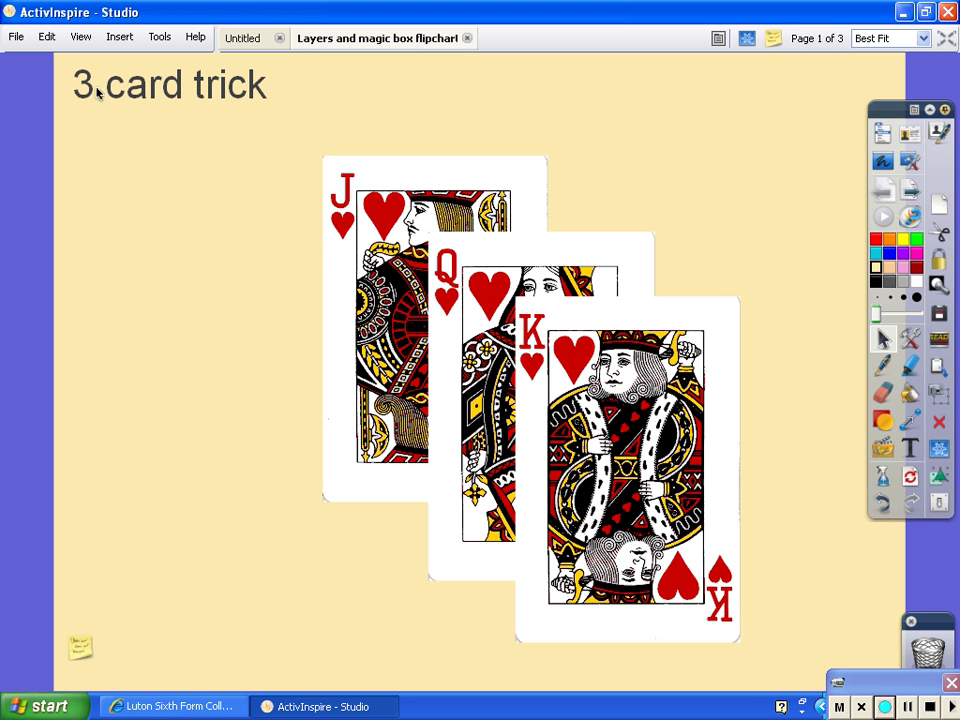
Step: Show the Object Browser to view the page's objects grouped by layer
click(82, 40)
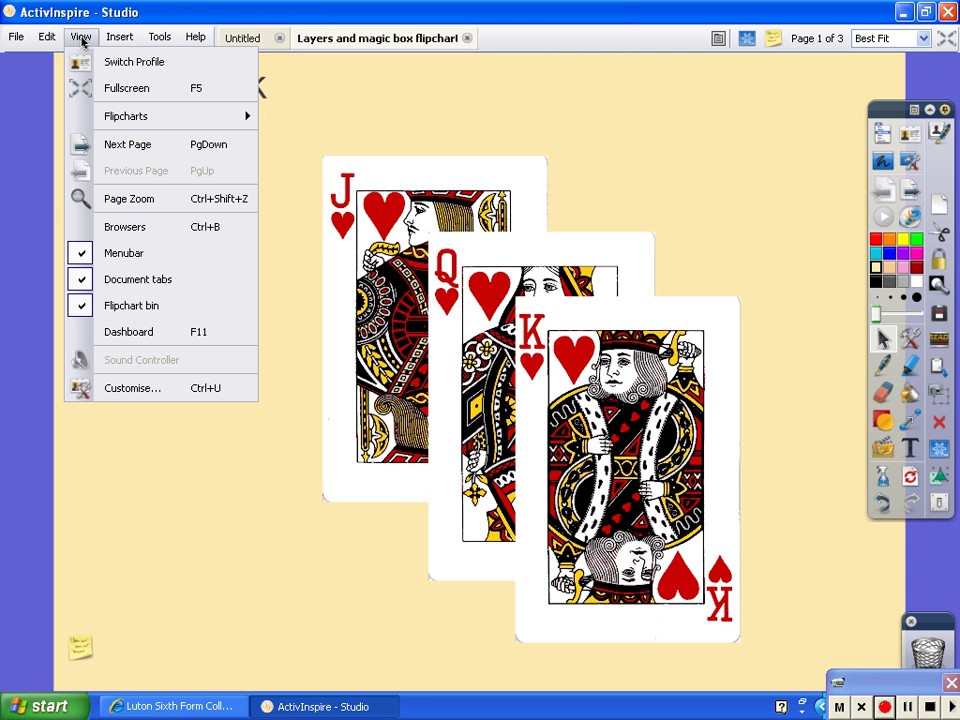
click(138, 233)
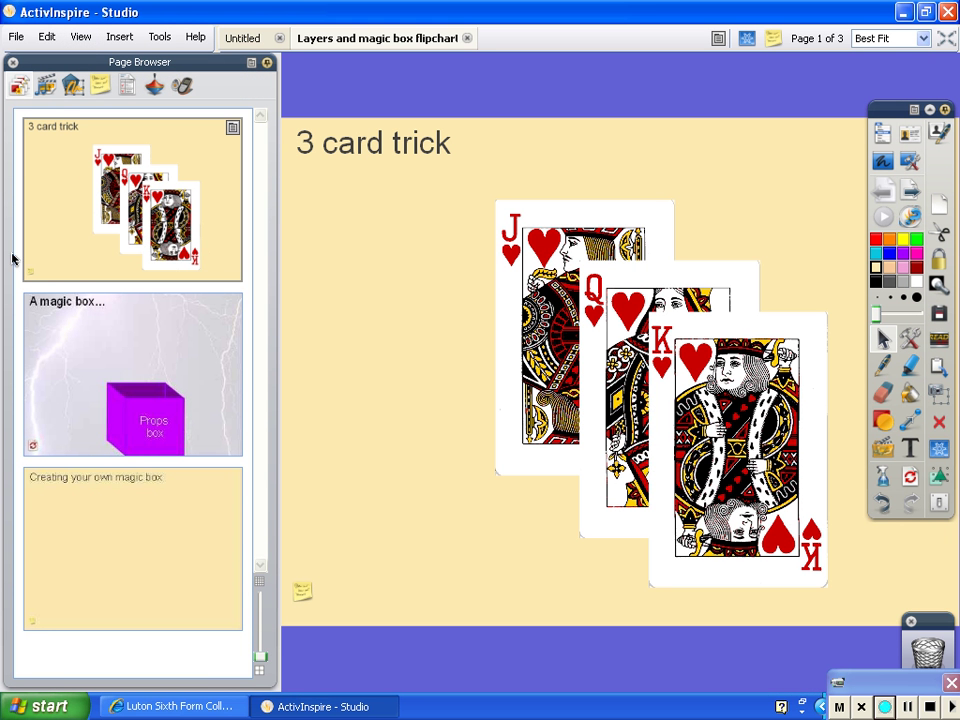
click(75, 88)
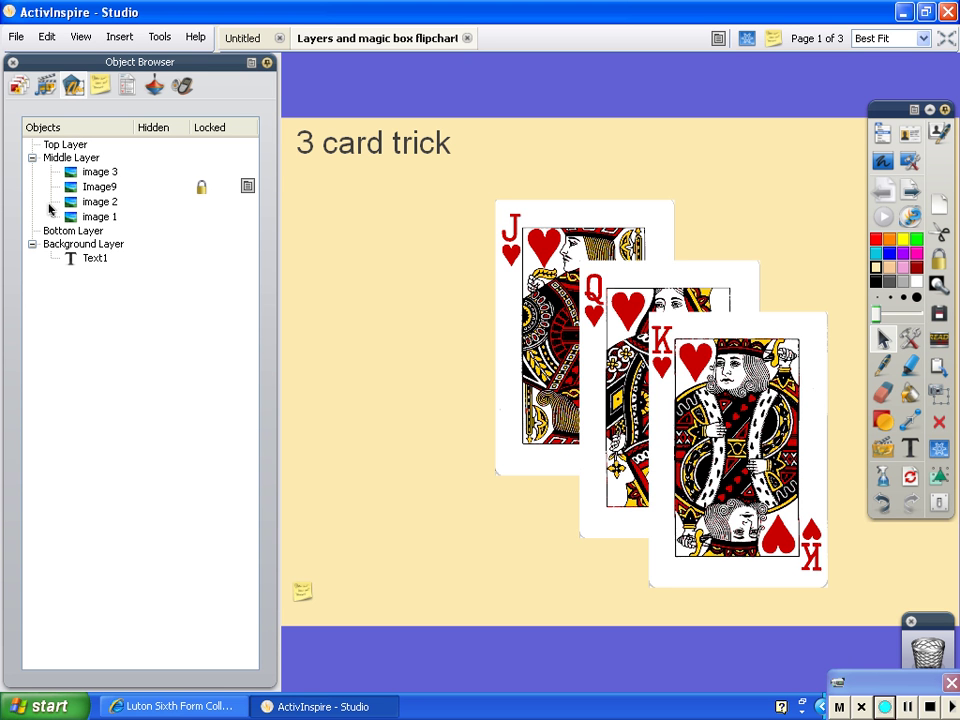
Step: Select image 3, image 2, image 1 and Image9 in turn to identify which page object each entry represents
click(101, 172)
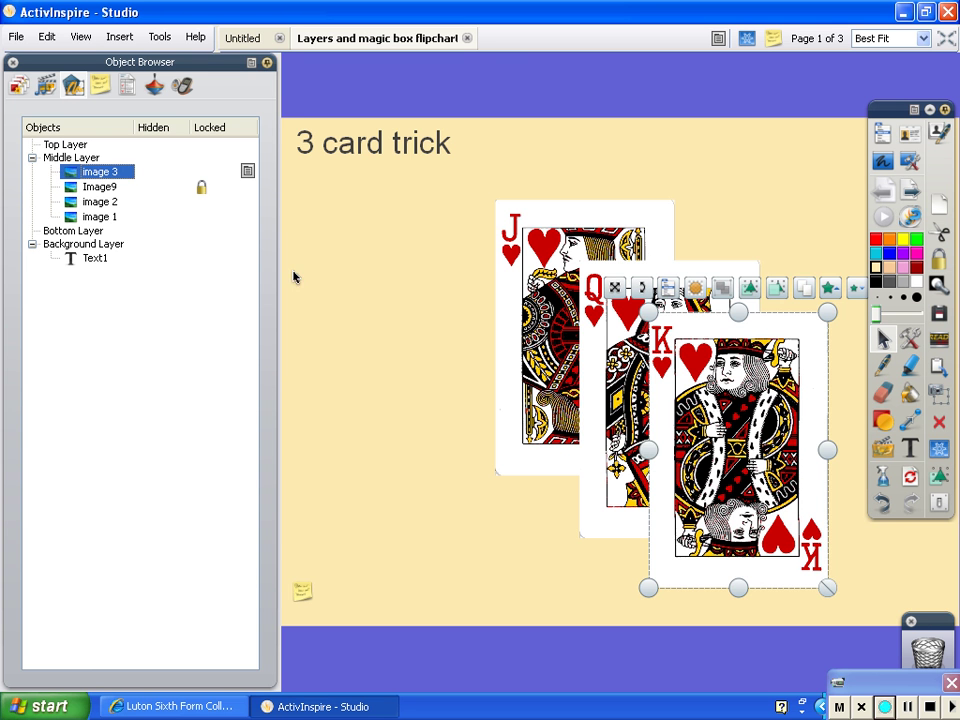
click(101, 203)
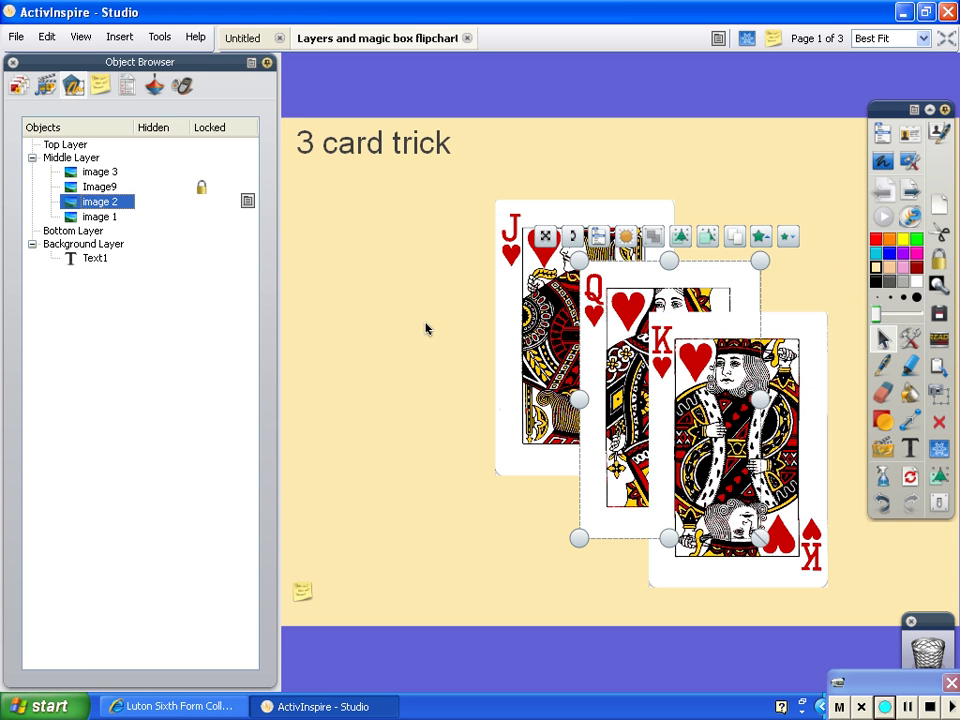
click(100, 217)
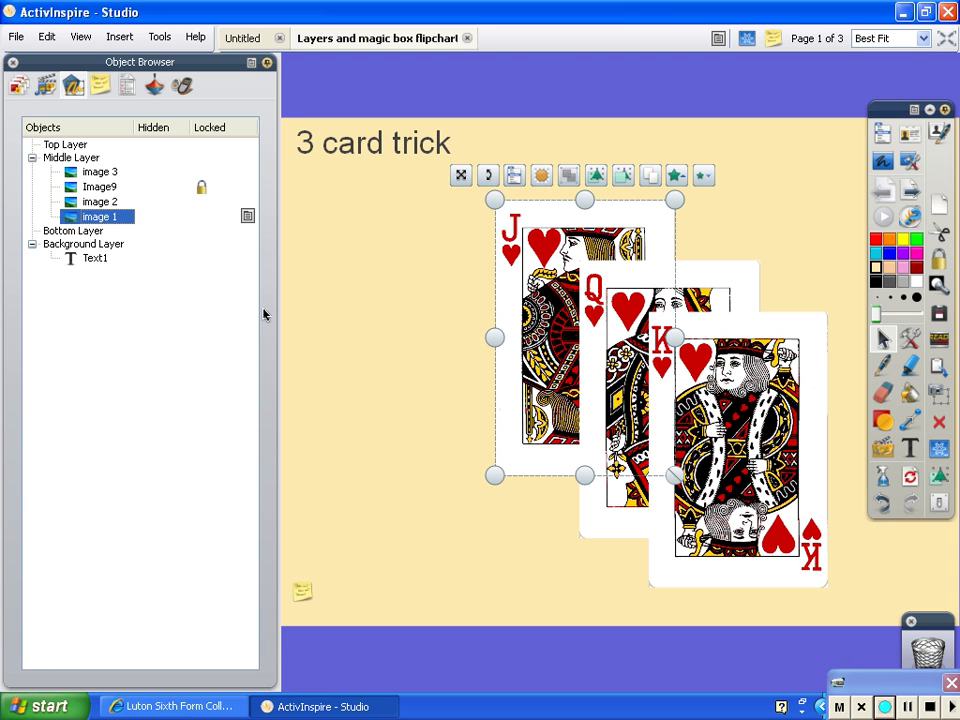
click(98, 188)
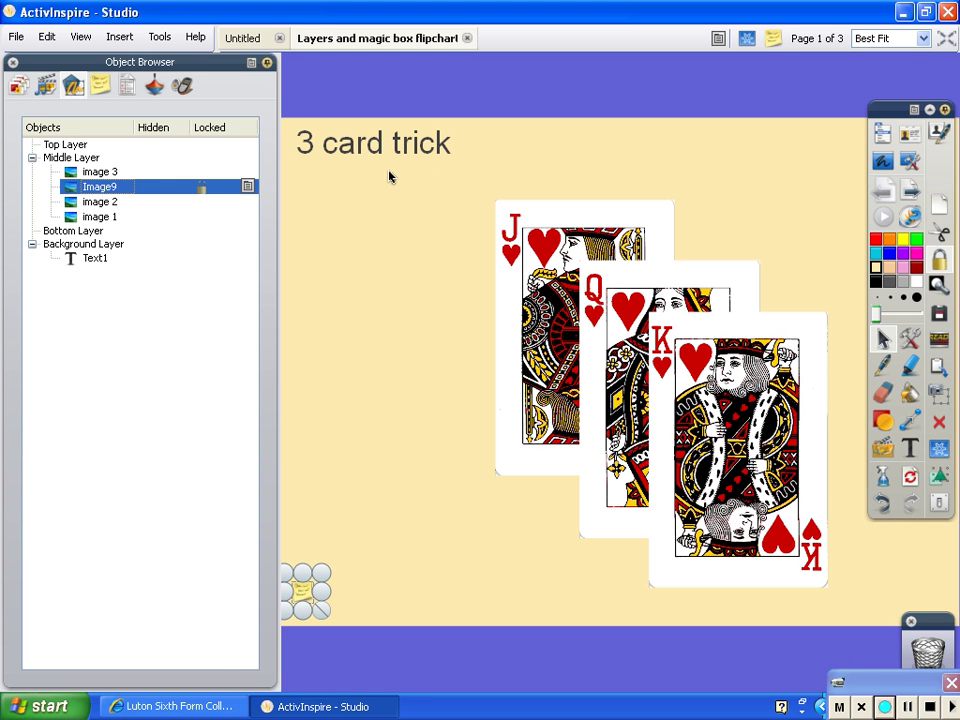
Step: Rename the image 1 object, the jack of hearts, as Jack in the Object Browser
click(97, 218)
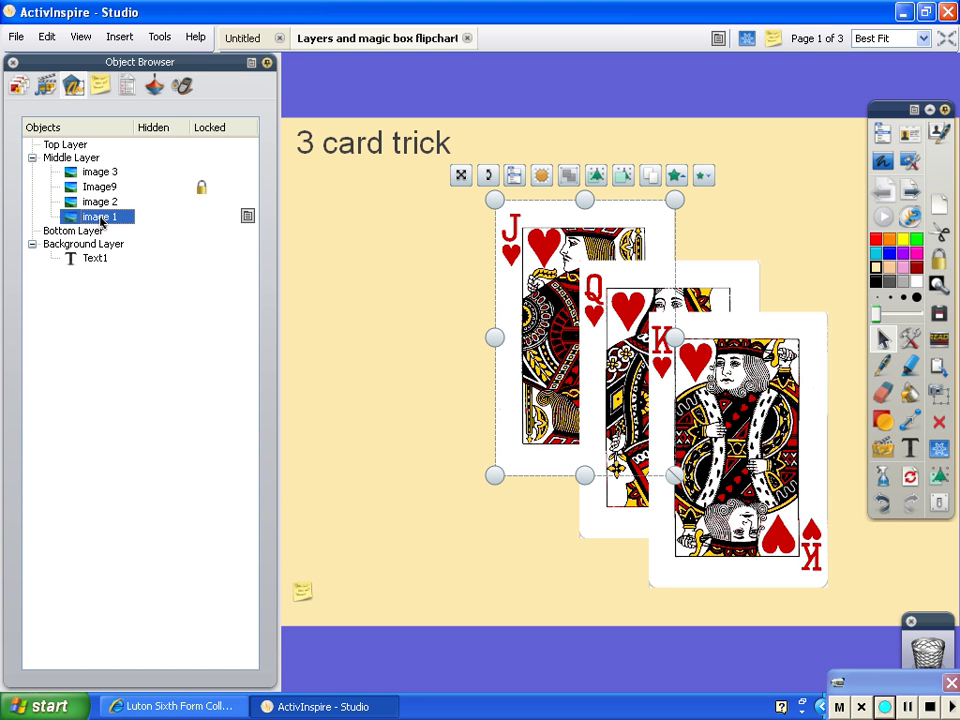
click(100, 219)
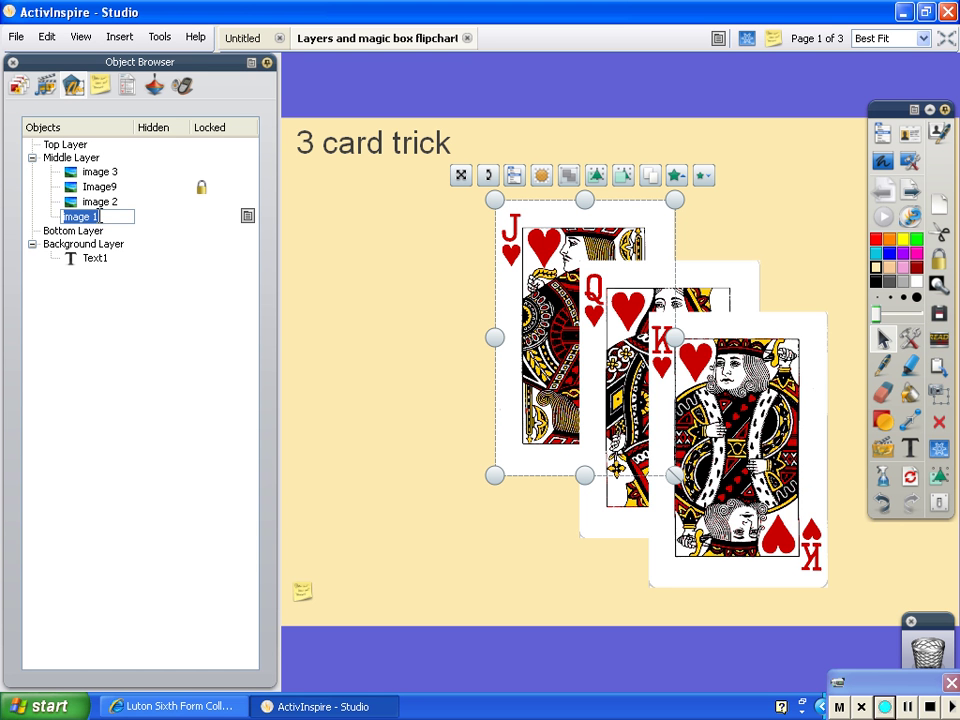
key(BackSpace)
text(Jack)
Step: Rename the image 2 object, the queen of hearts, as Queen in the Object Browser
click(98, 202)
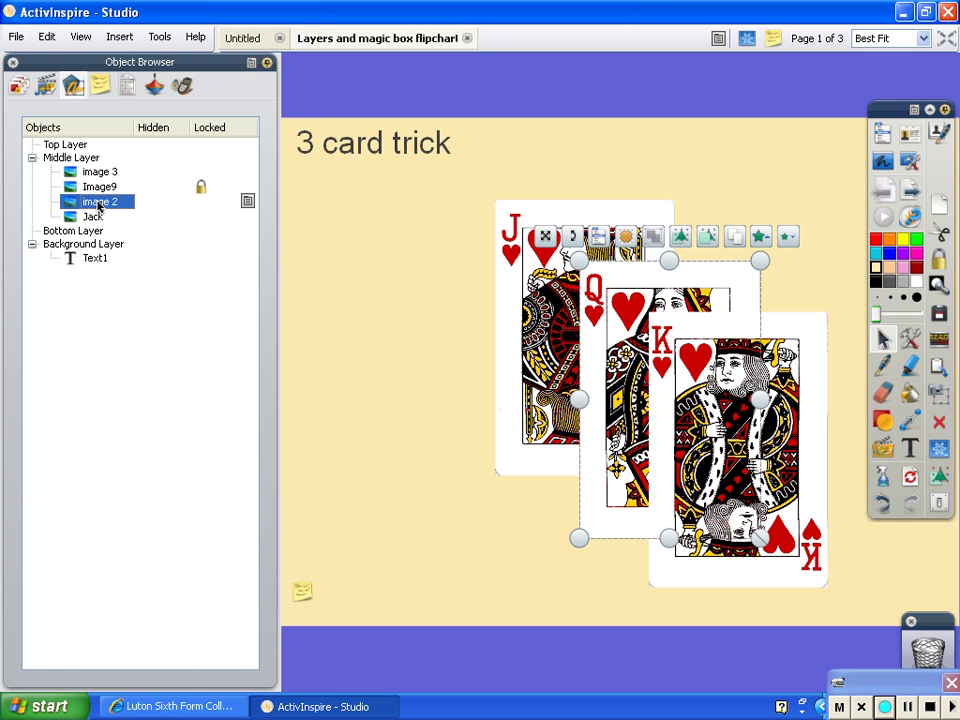
click(98, 202)
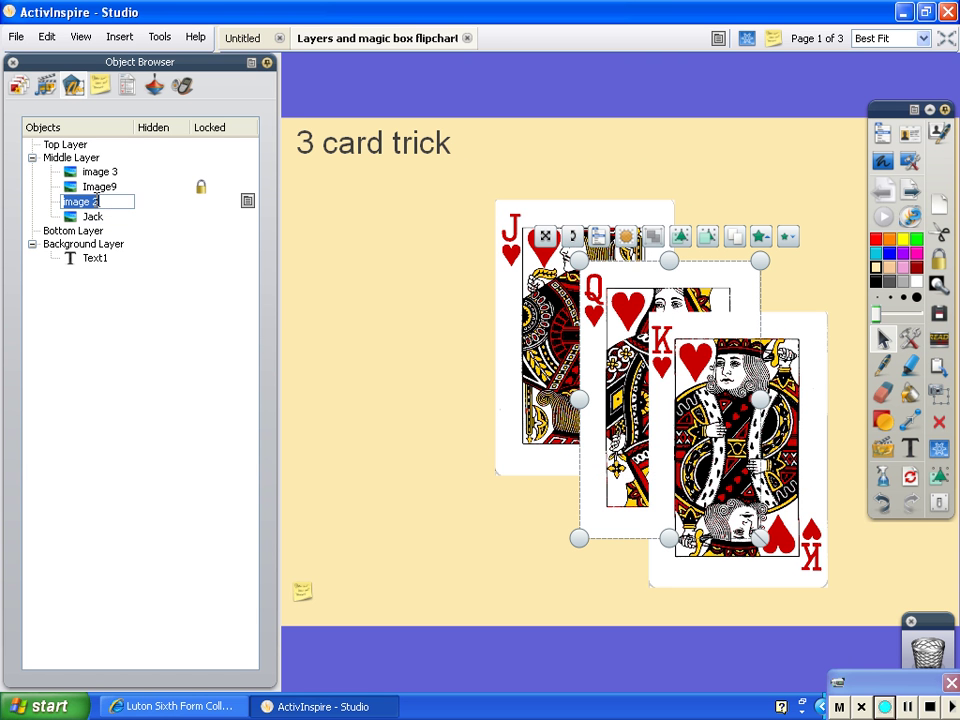
key(BackSpace)
text(Queen)
Step: Rename the image 3 object, the king of hearts, as King in the Object Browser
click(101, 173)
click(101, 173)
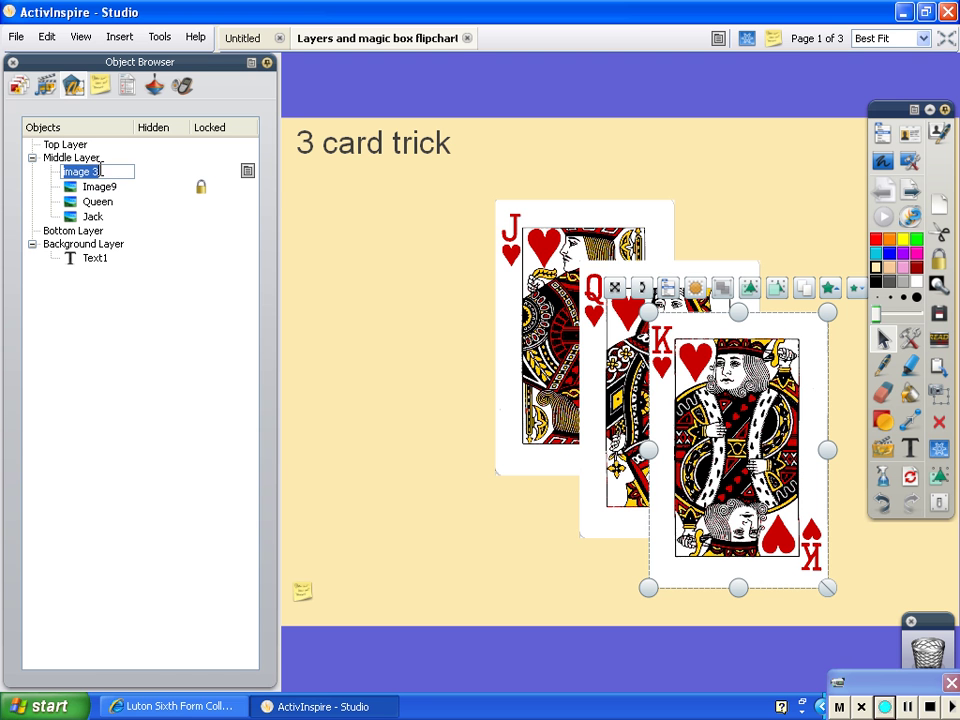
key(BackSpace)
text(King)
key(Return)
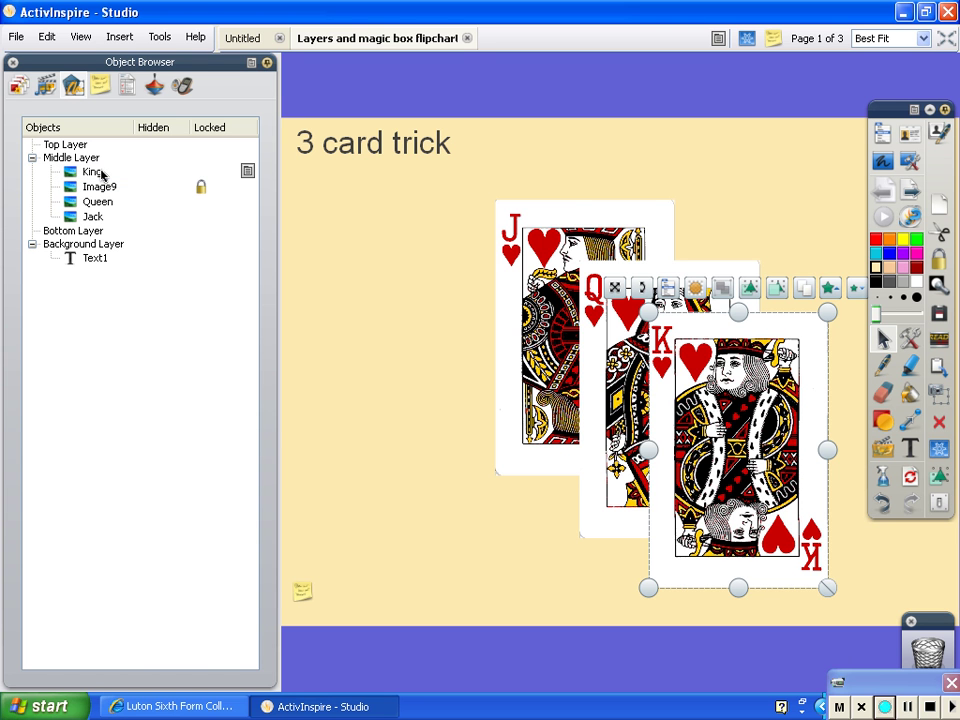
Step: Move Image9 below Jack, to the end of the Middle Layer in the Object Browser
click(556, 332)
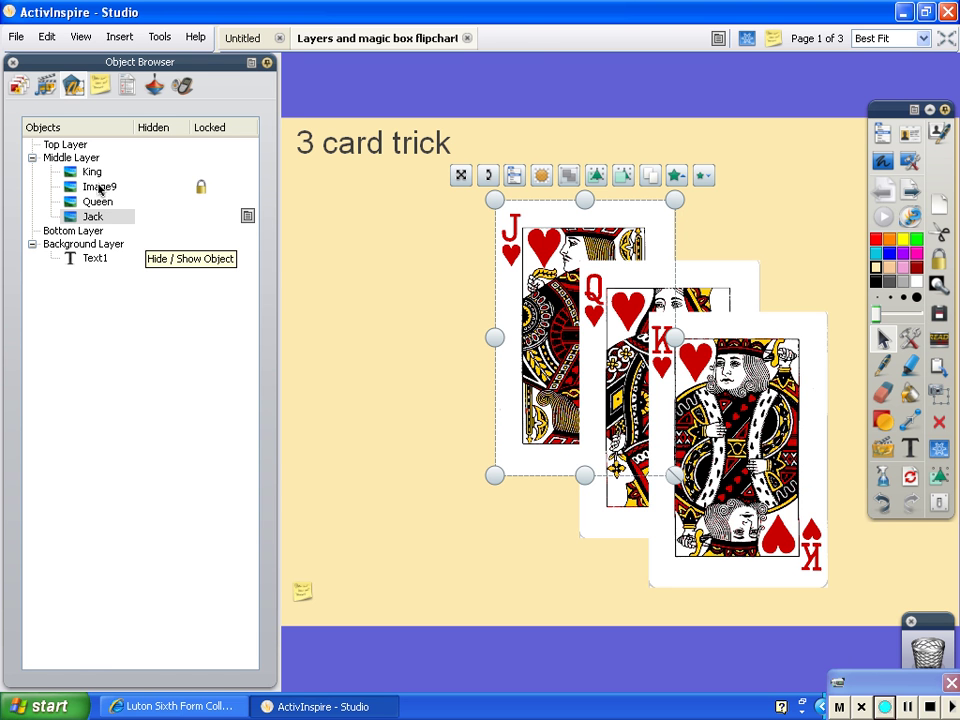
drag(72, 191, 66, 226)
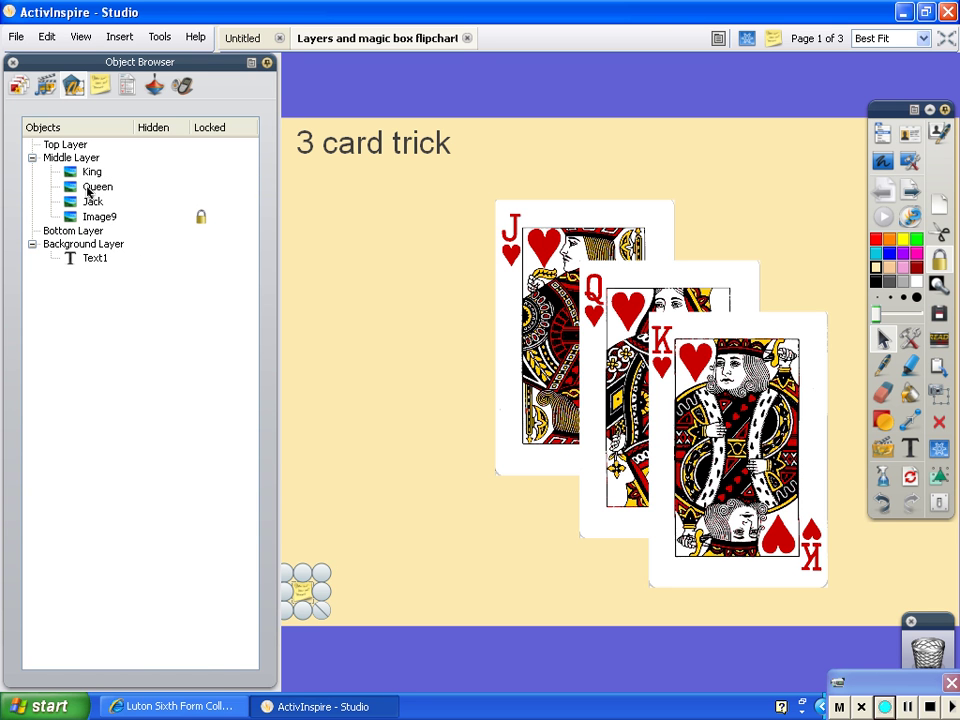
Step: Bring the jack of hearts forward one level, above the queen, and shift it slightly toward the king
click(540, 330)
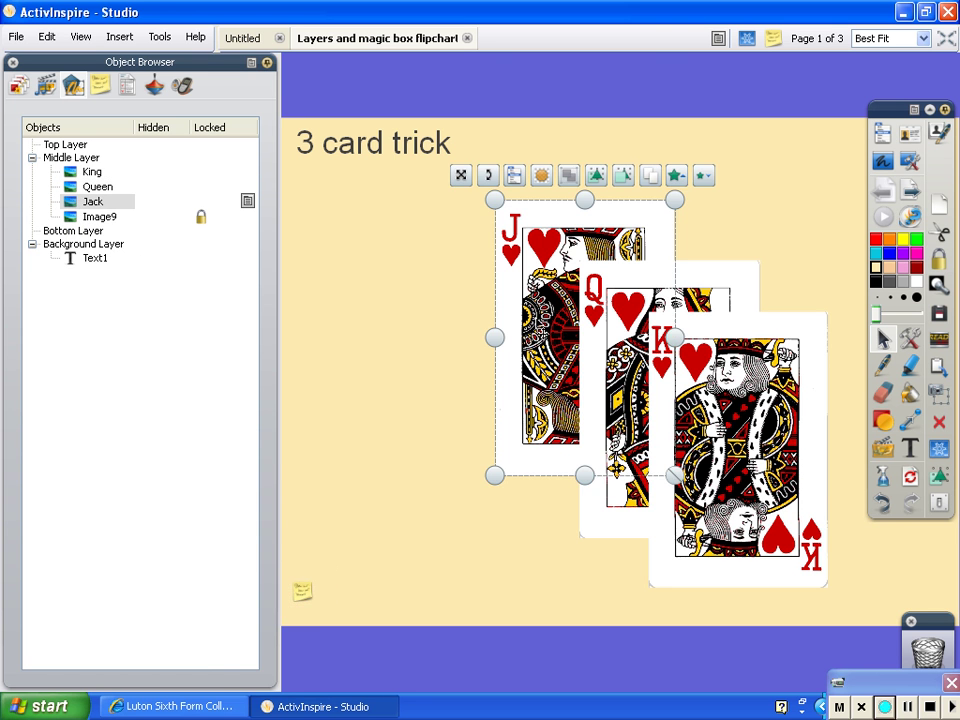
right_click(541, 330)
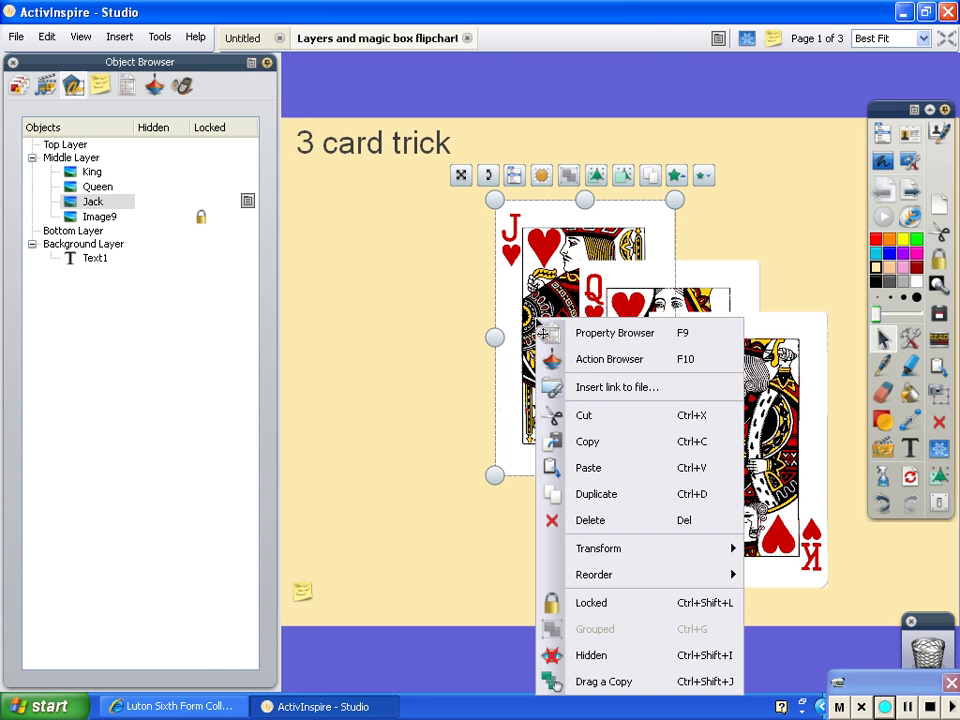
click(622, 572)
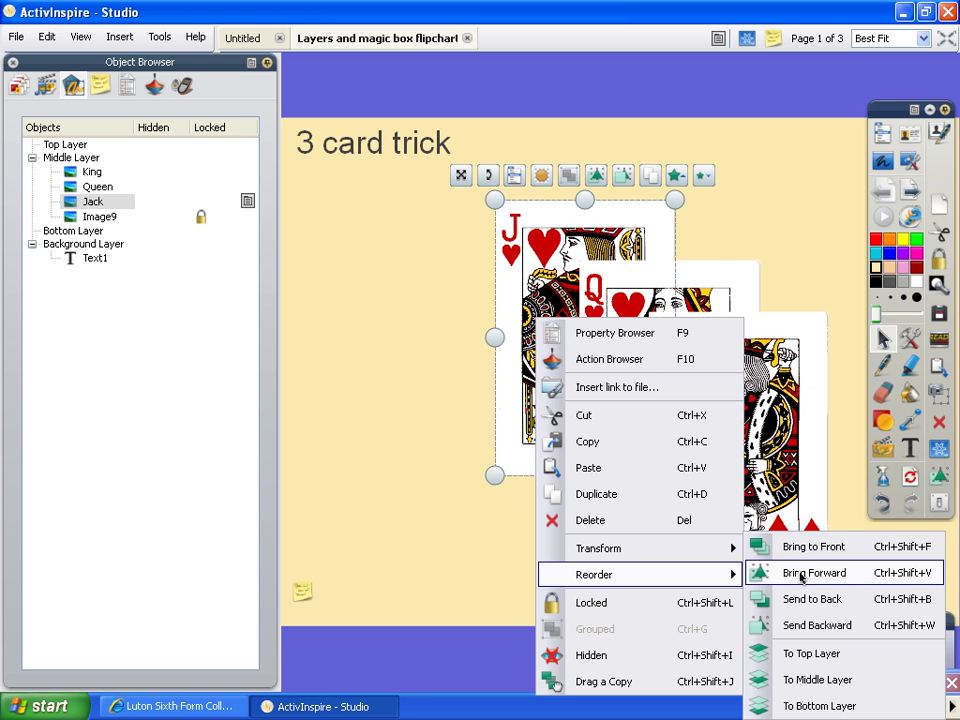
click(801, 575)
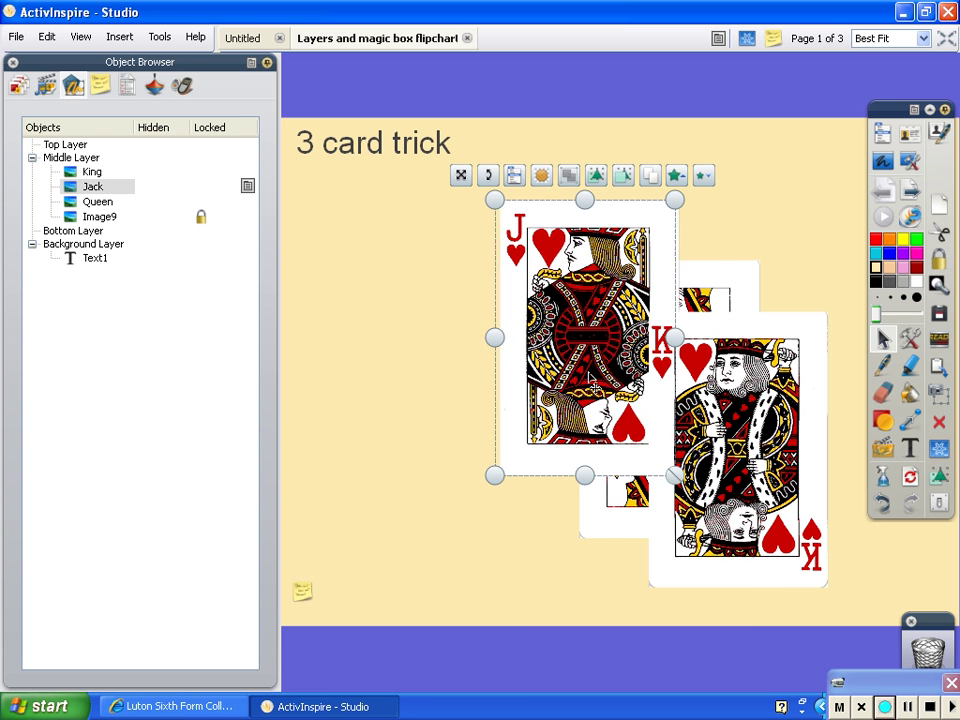
drag(579, 378, 618, 381)
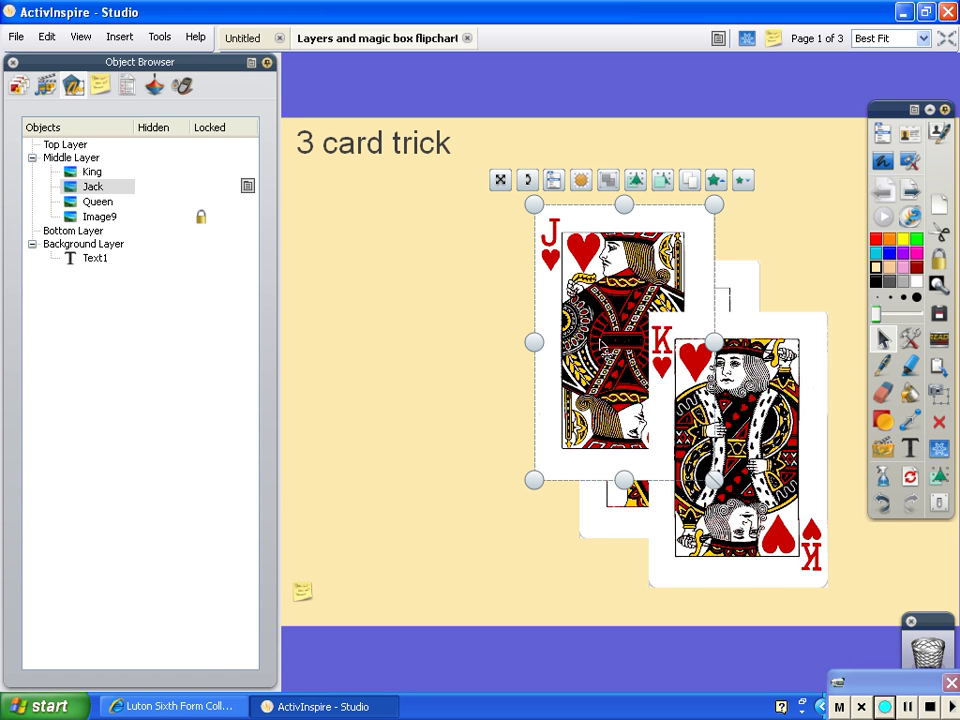
Step: Bring the jack of hearts forward one more level, above the king
right_click(603, 342)
mouse_move(714, 600)
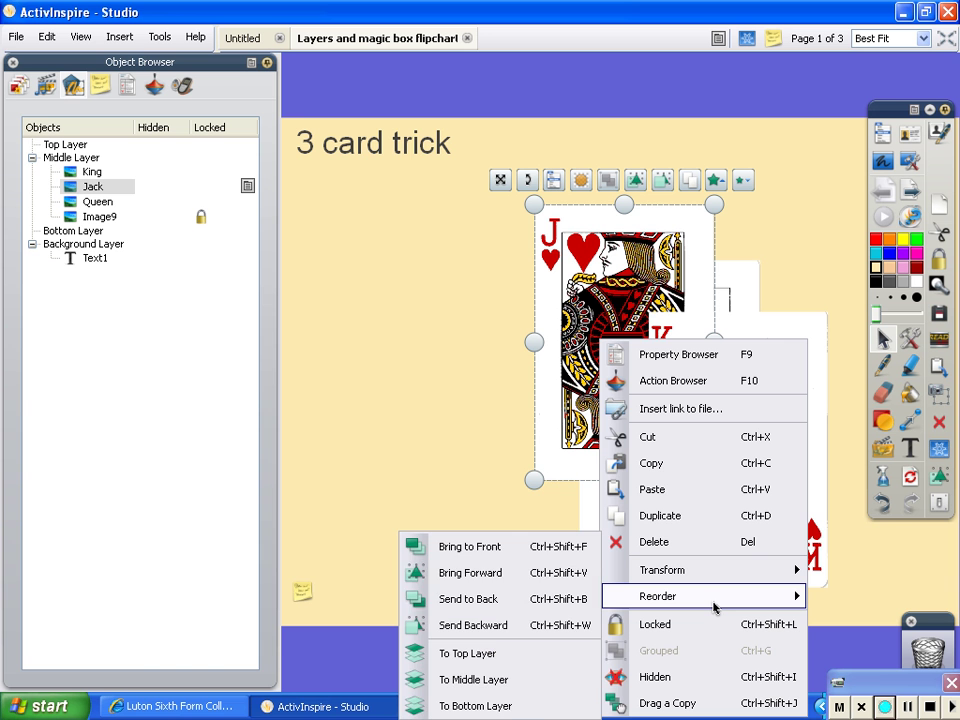
click(494, 582)
Step: Rearrange the cards into a diagonal cascade running queen, king, jack from back to front
drag(580, 440, 743, 564)
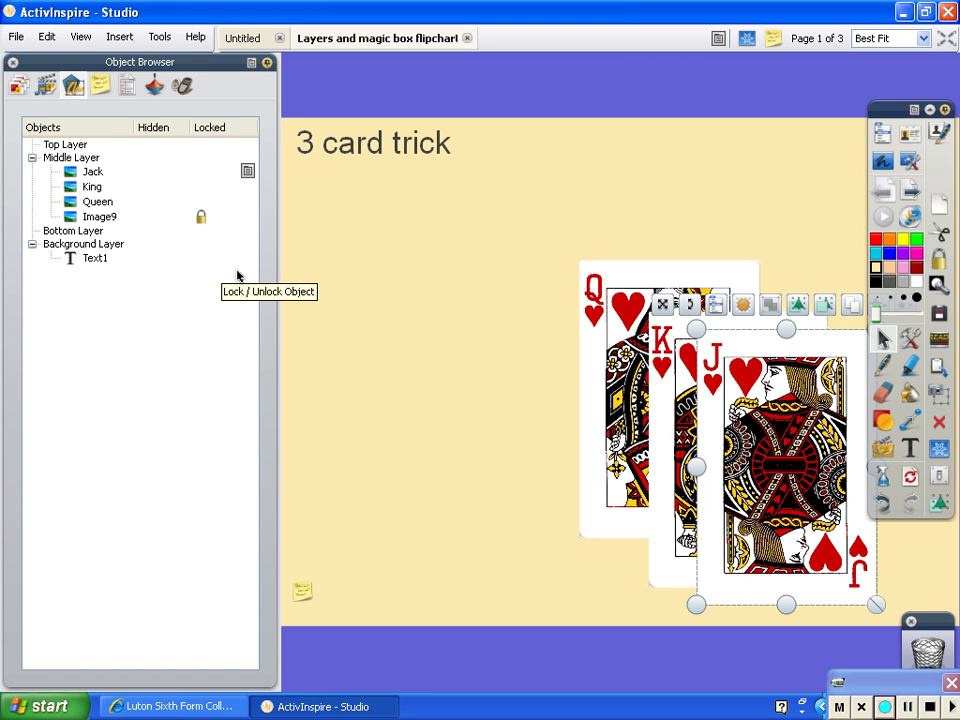
drag(611, 368, 536, 322)
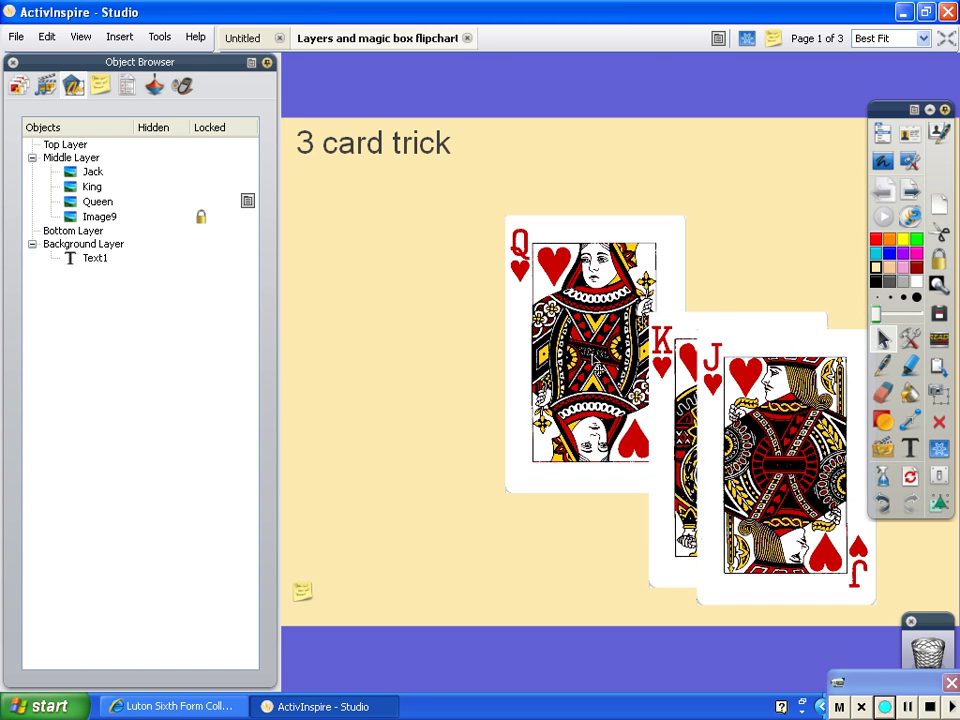
drag(679, 398, 625, 369)
drag(740, 430, 710, 425)
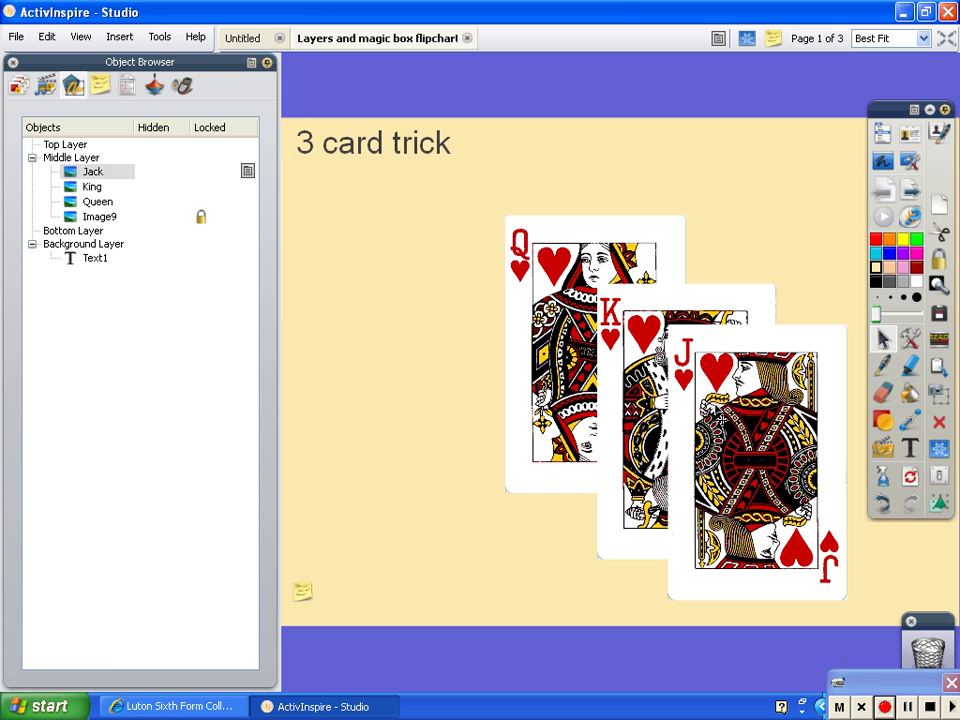
Step: Lower Jack in the Object Browser's Middle Layer, first below King and again below Queen
click(90, 172)
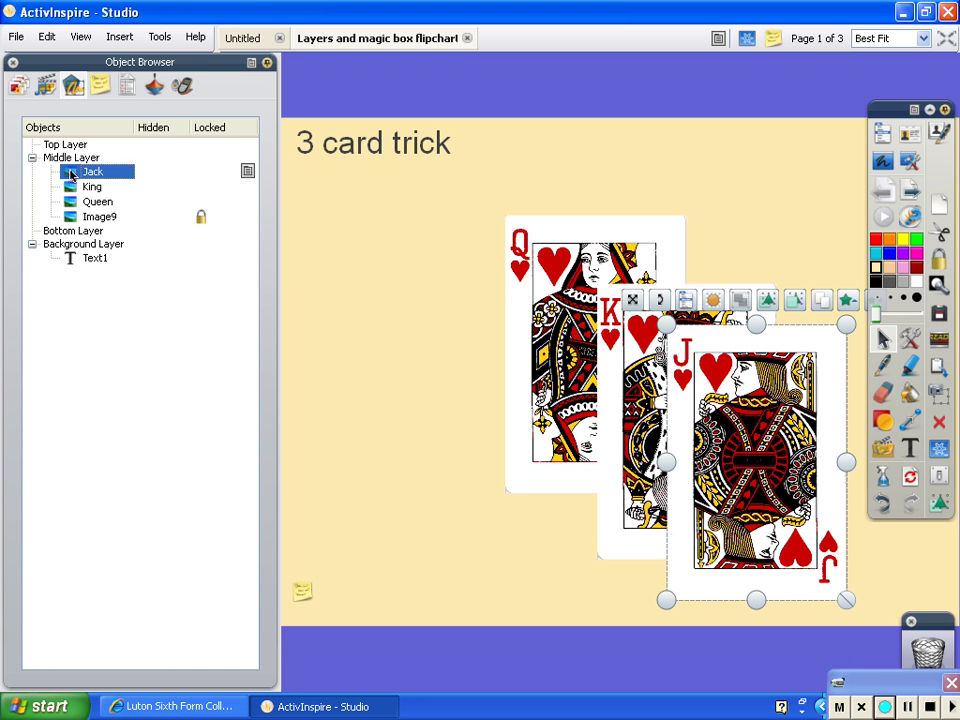
mouse_move(71, 175)
mouse_down()
mouse_move(68, 145)
mouse_move(72, 197)
mouse_up()
drag(71, 197, 72, 198)
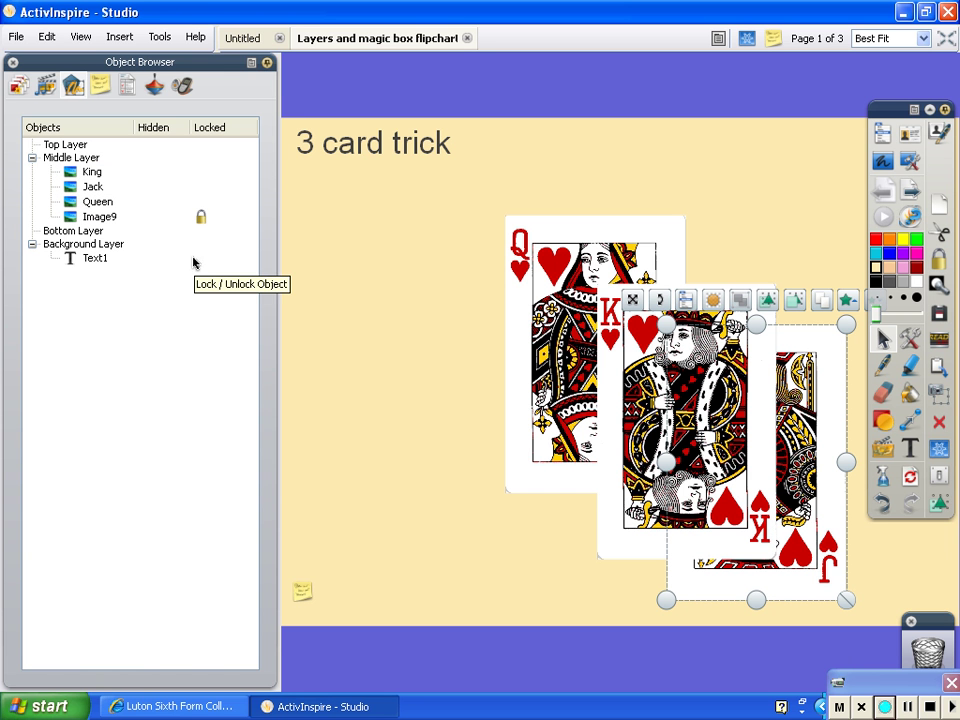
click(71, 189)
drag(71, 193, 72, 205)
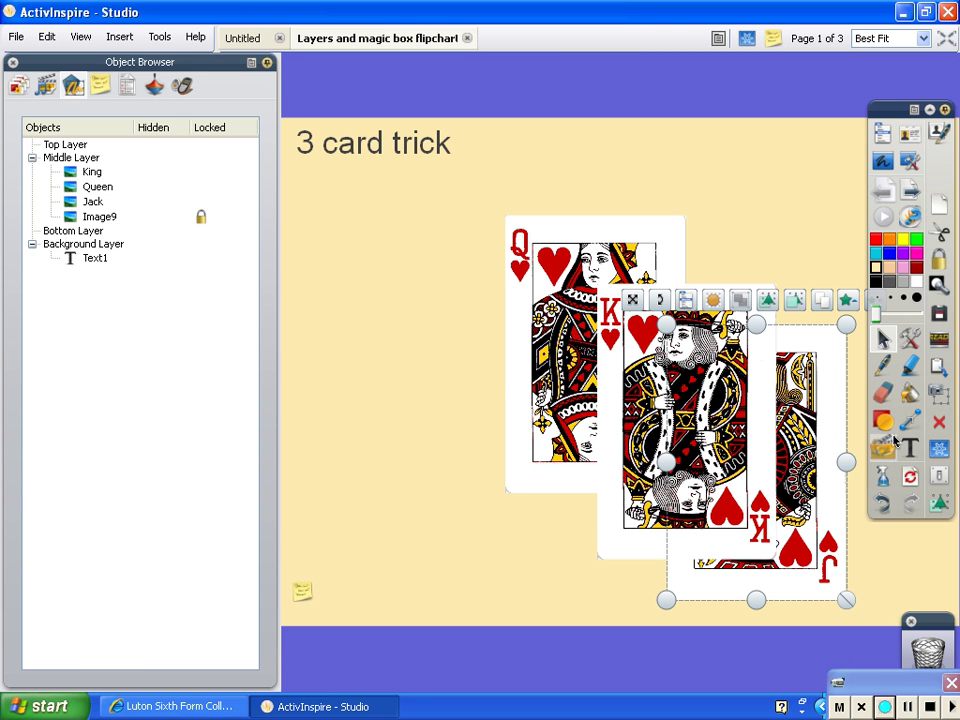
Step: Rearrange the cards into a diagonal cascade running jack, queen, king from back to front
drag(820, 428, 518, 413)
drag(693, 376, 651, 434)
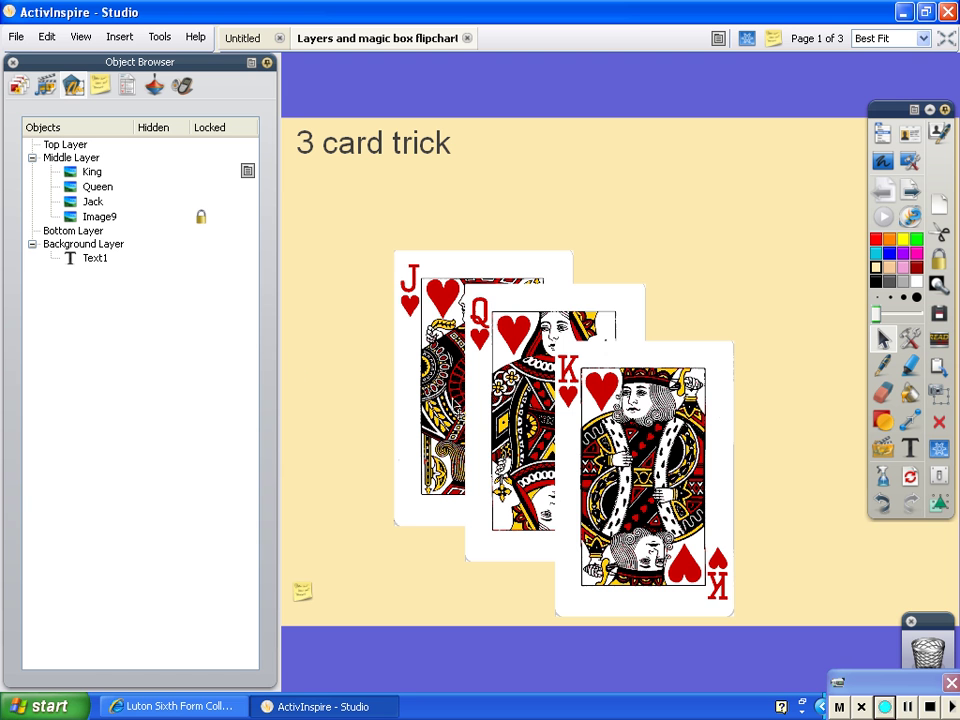
Step: Move Jack from the Middle Layer to the Top Layer and place the jack card over the king
click(72, 204)
drag(72, 204, 55, 148)
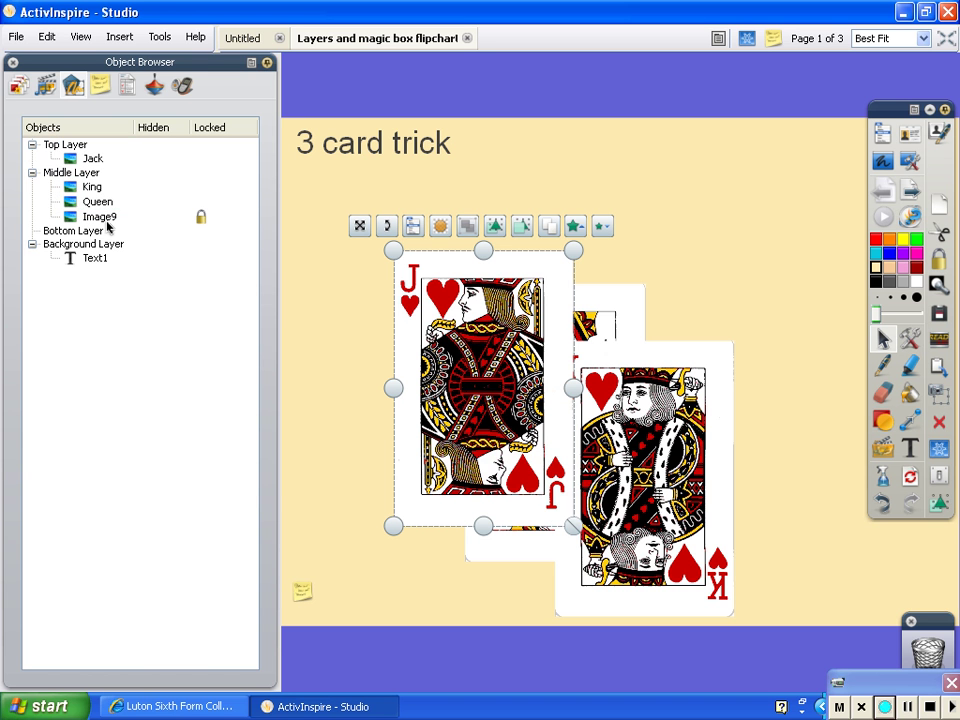
drag(510, 386, 750, 381)
drag(692, 379, 689, 443)
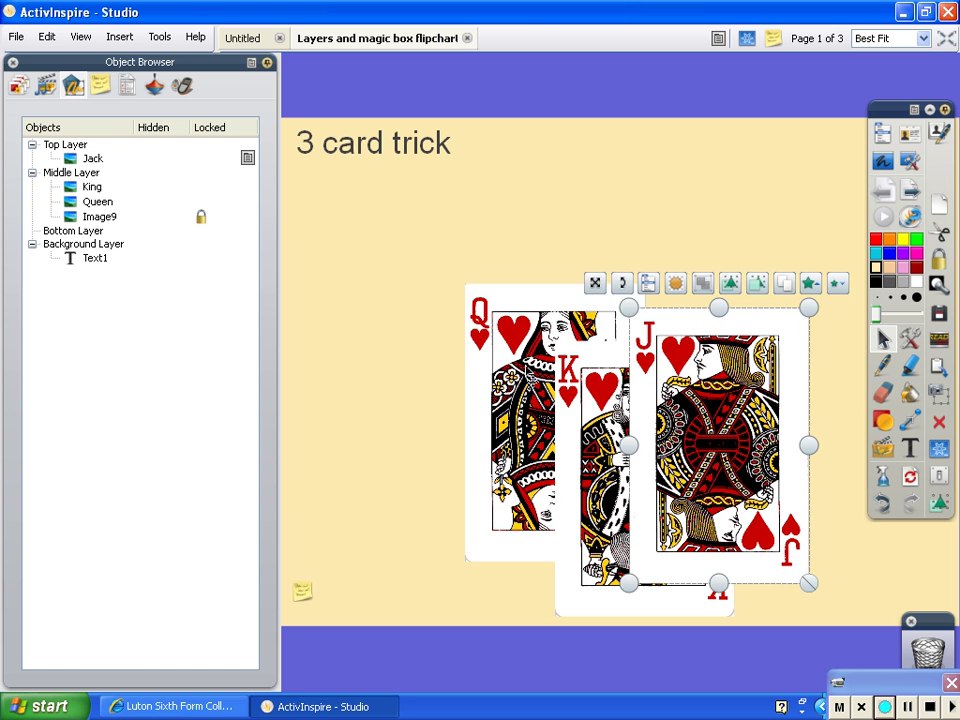
Step: Spread the three cards into a diagonal cascade with the queen at the back and the jack in front
drag(524, 365, 489, 333)
drag(591, 407, 573, 366)
drag(649, 406, 620, 447)
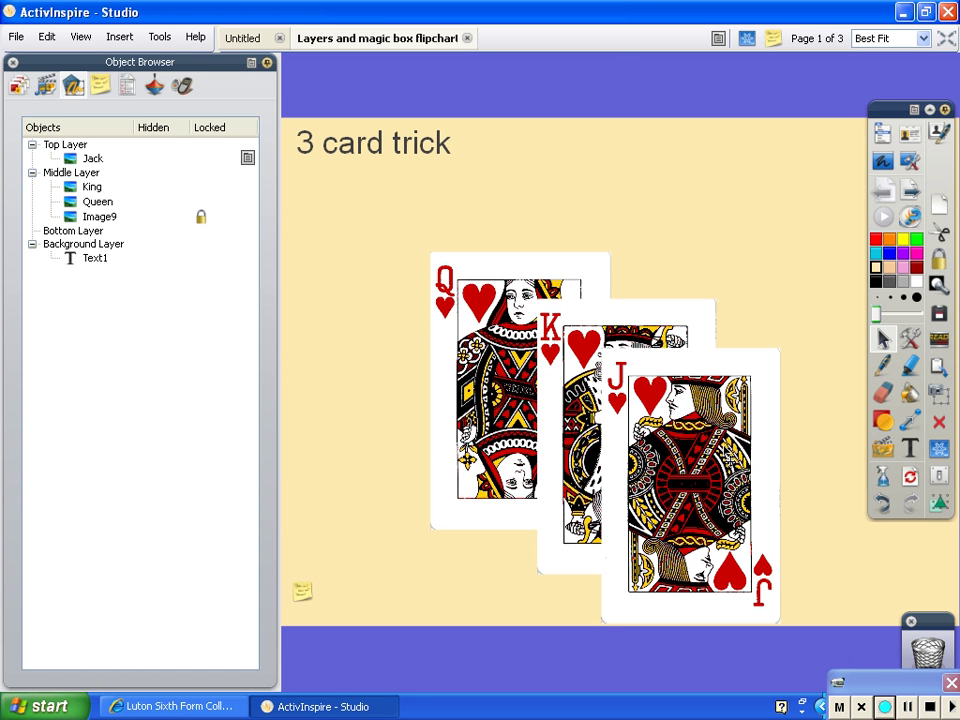
drag(663, 436, 680, 431)
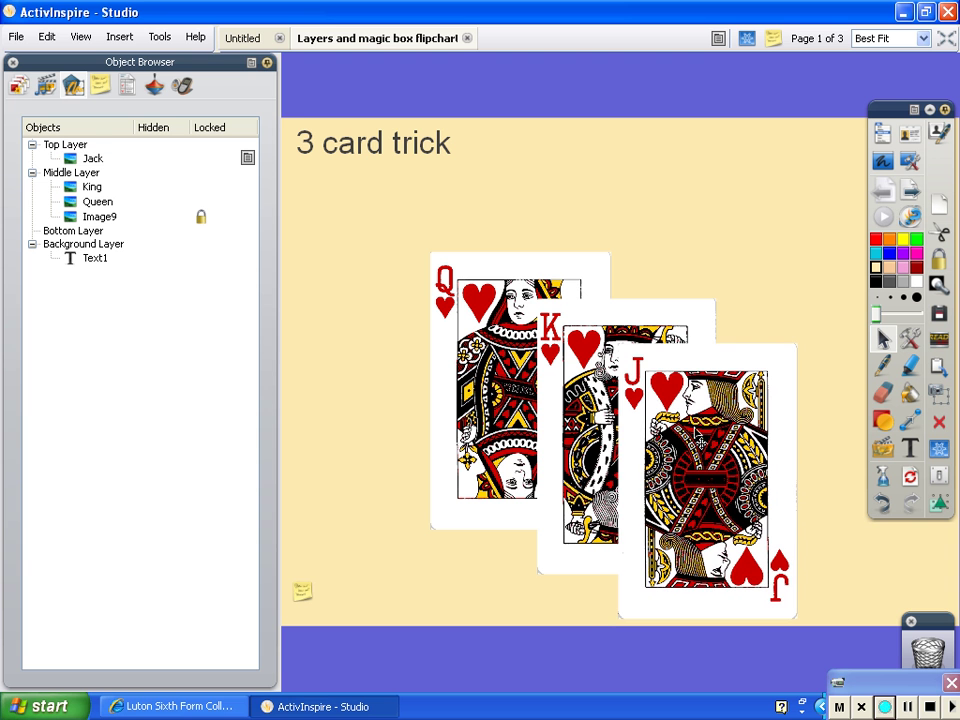
Step: Bring the queen of hearts to the front of its layer with the Bring to Front reorder option
click(510, 387)
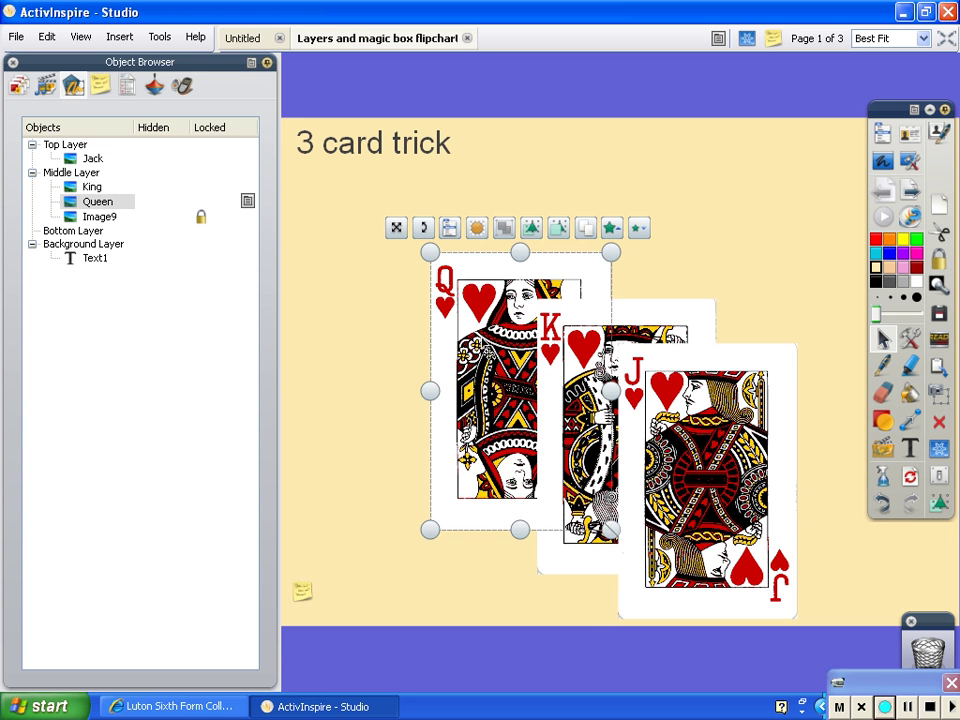
right_click(487, 350)
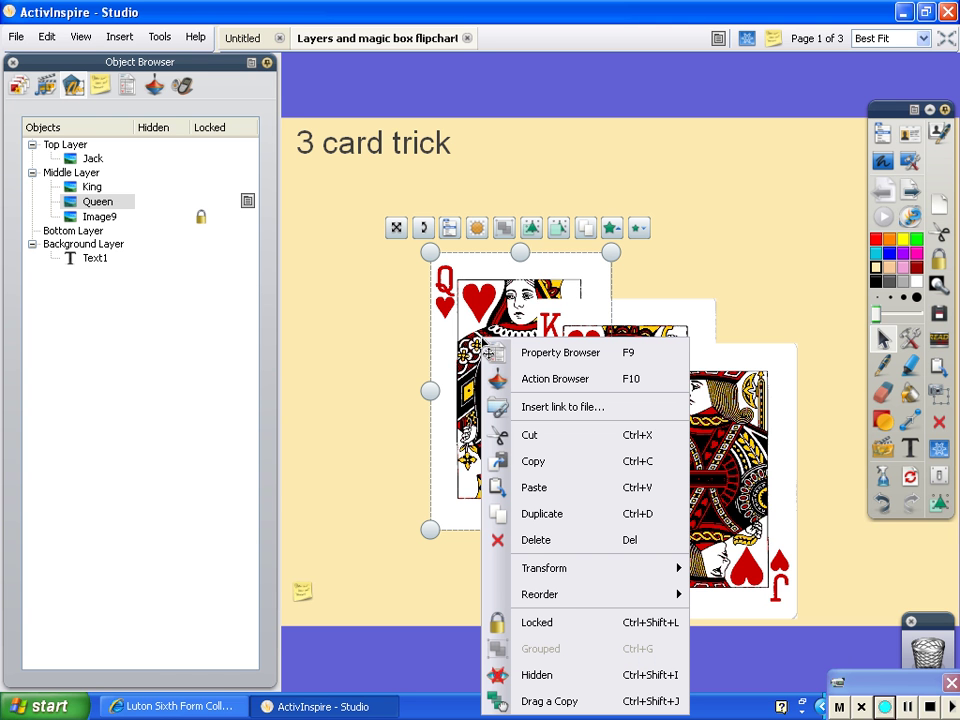
mouse_move(572, 606)
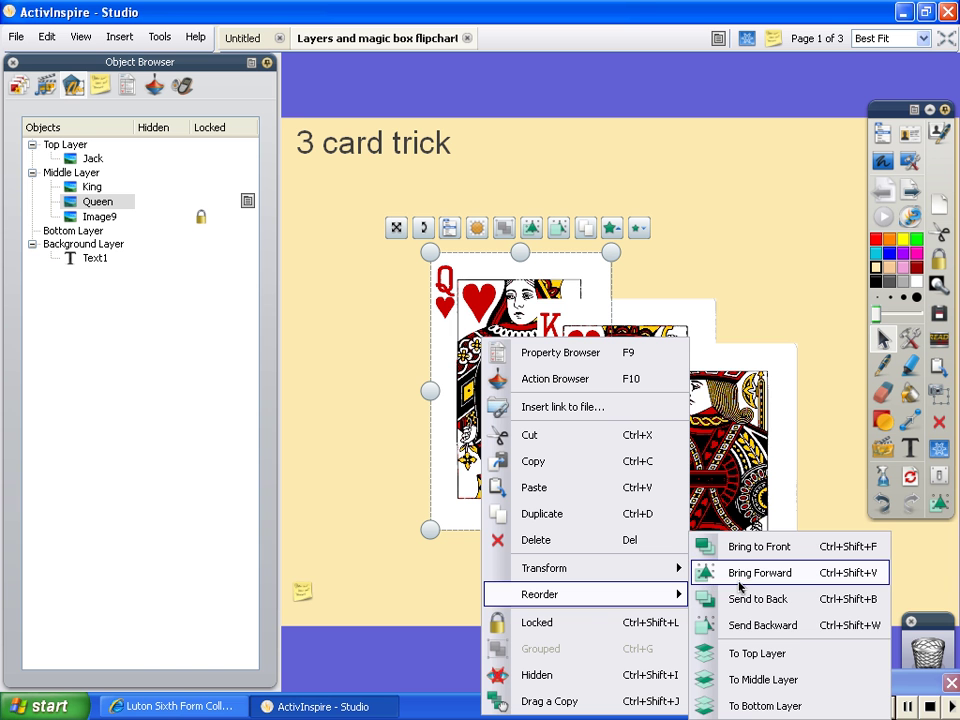
click(748, 547)
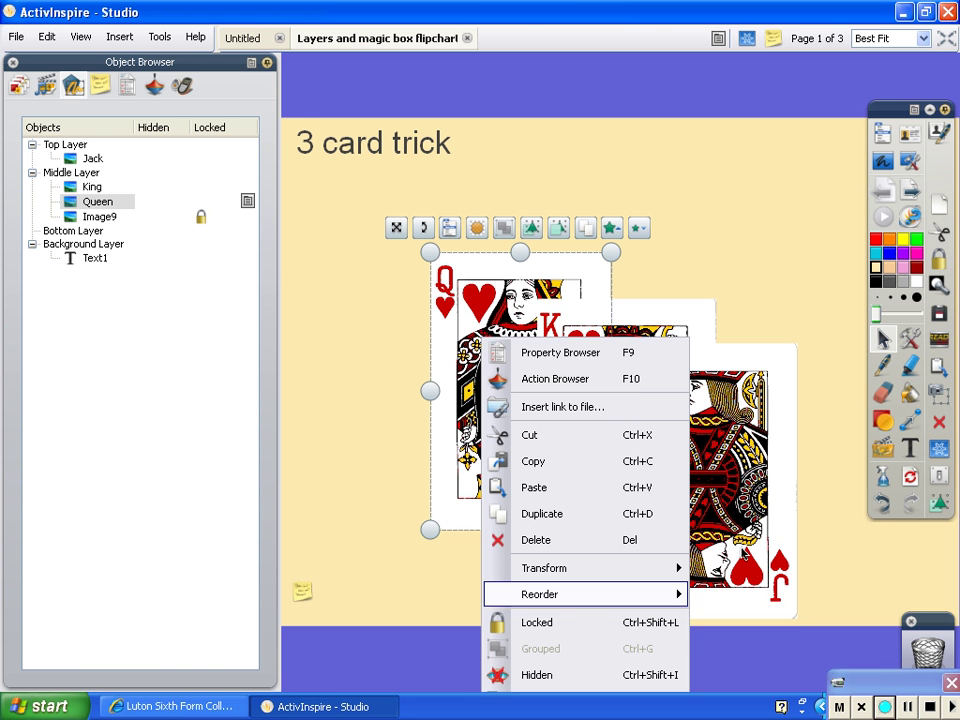
Step: Shift the jack of hearts away from the queen to expose more of the king
mouse_move(640, 470)
mouse_down()
mouse_move(574, 470)
mouse_move(607, 455)
mouse_move(646, 456)
mouse_up()
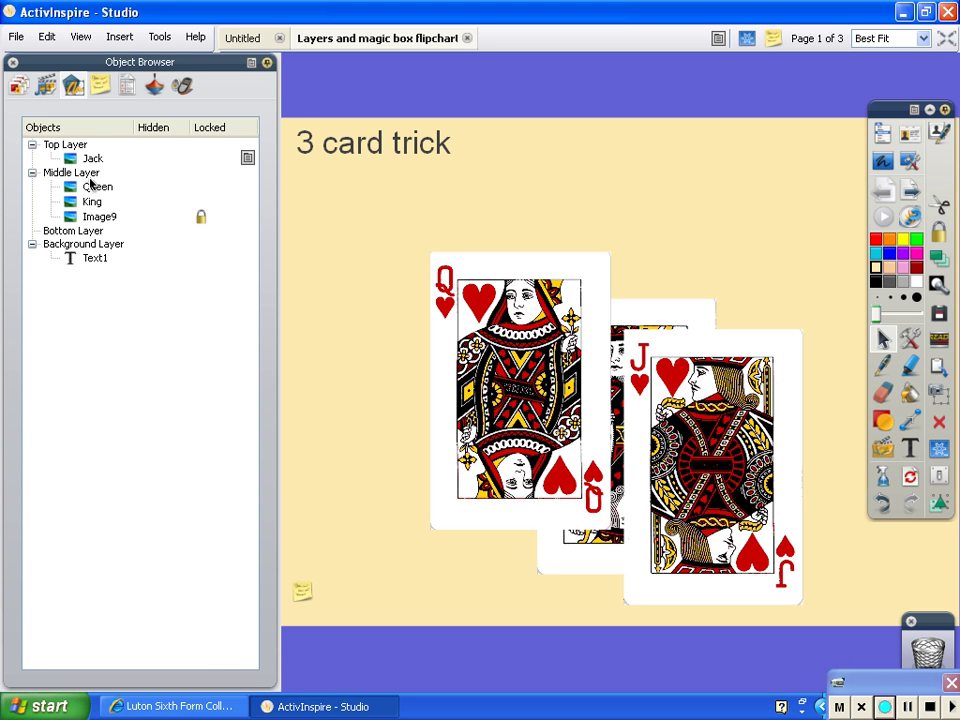
click(665, 407)
drag(672, 419, 701, 417)
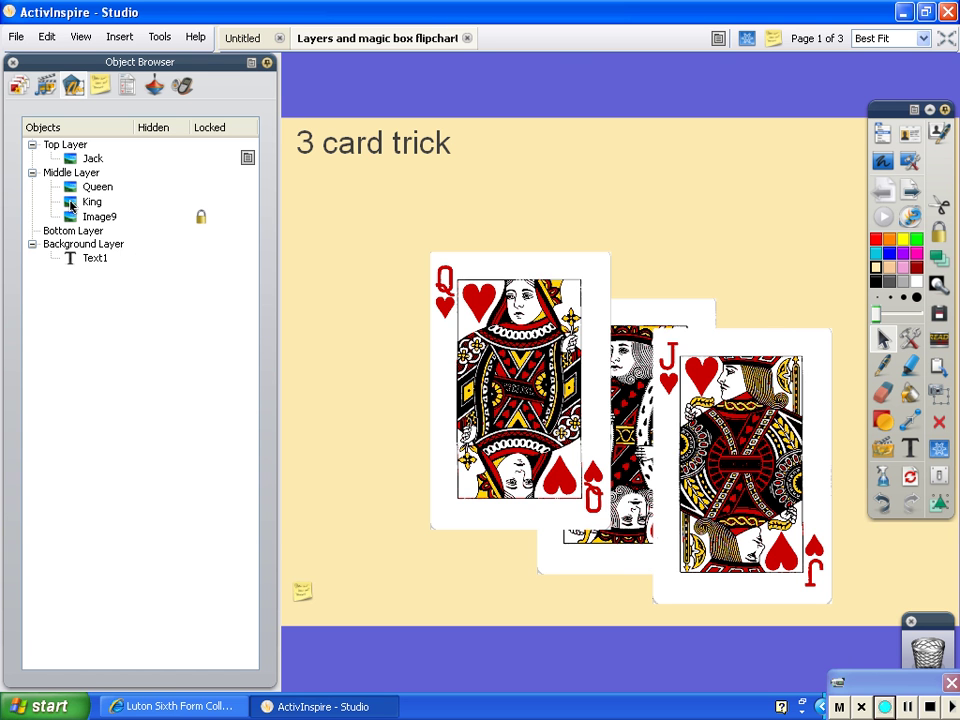
Step: Move King from the Middle Layer to the Bottom Layer and cascade the cards diagonally with the king at the back and the jack in front
drag(72, 206, 67, 235)
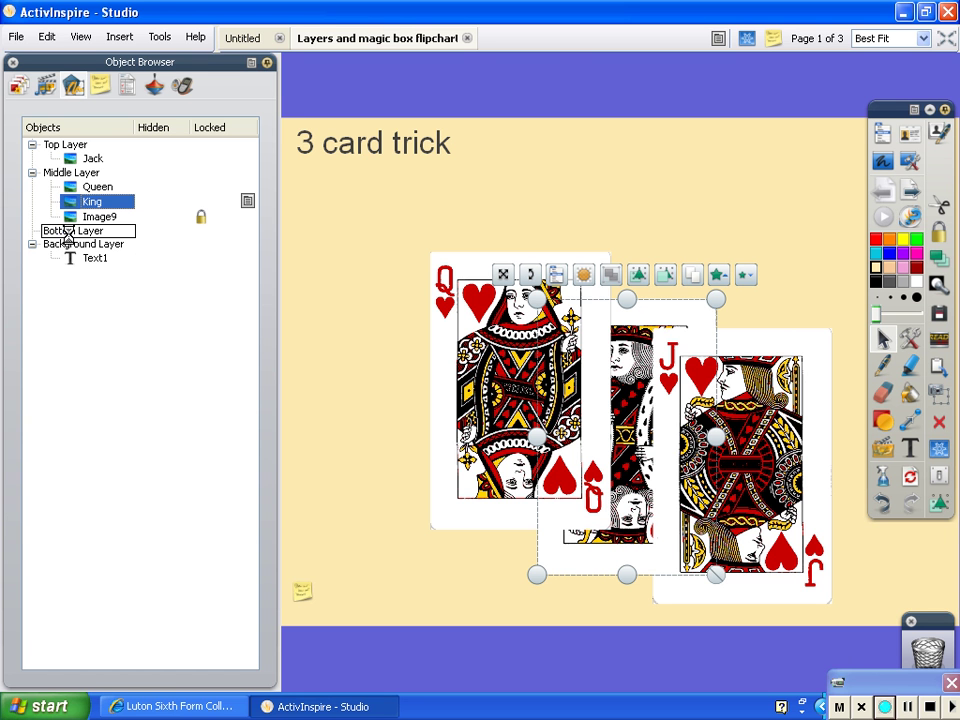
drag(452, 372, 593, 356)
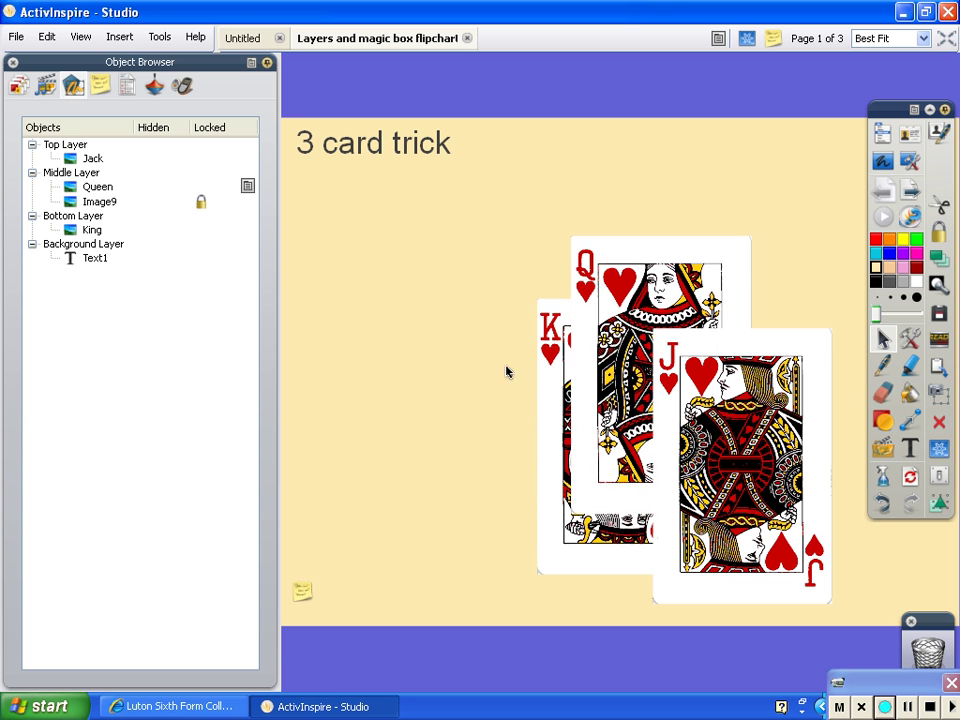
drag(540, 377, 432, 334)
drag(600, 340, 567, 390)
drag(715, 402, 645, 415)
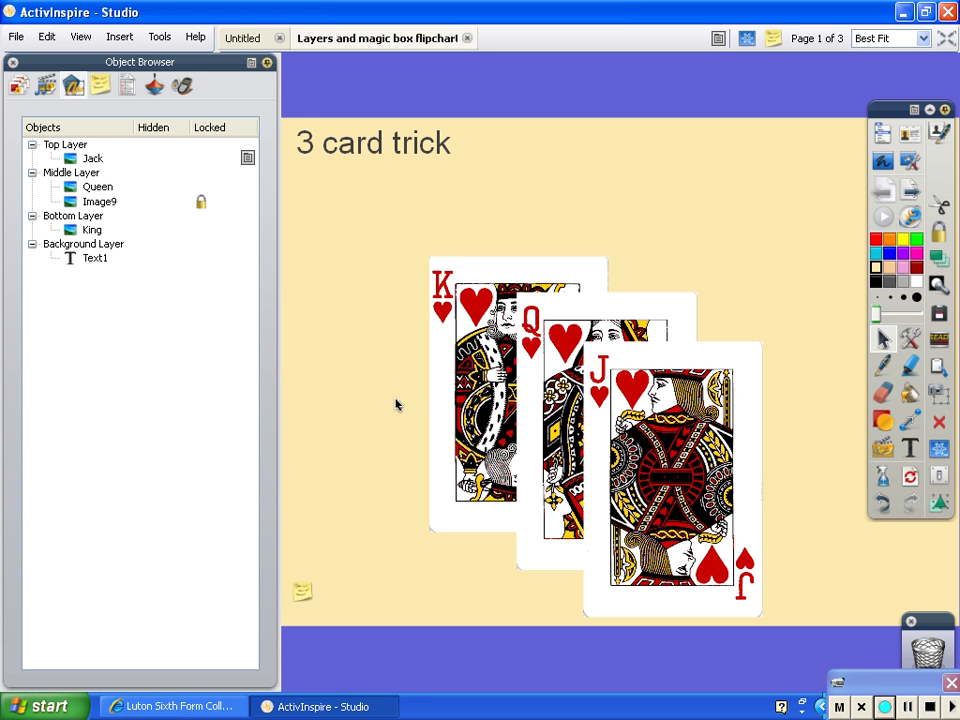
Step: Shift the jack and queen of hearts away from the king so the king card stands alone
drag(688, 458, 763, 423)
drag(577, 433, 703, 362)
drag(465, 350, 478, 335)
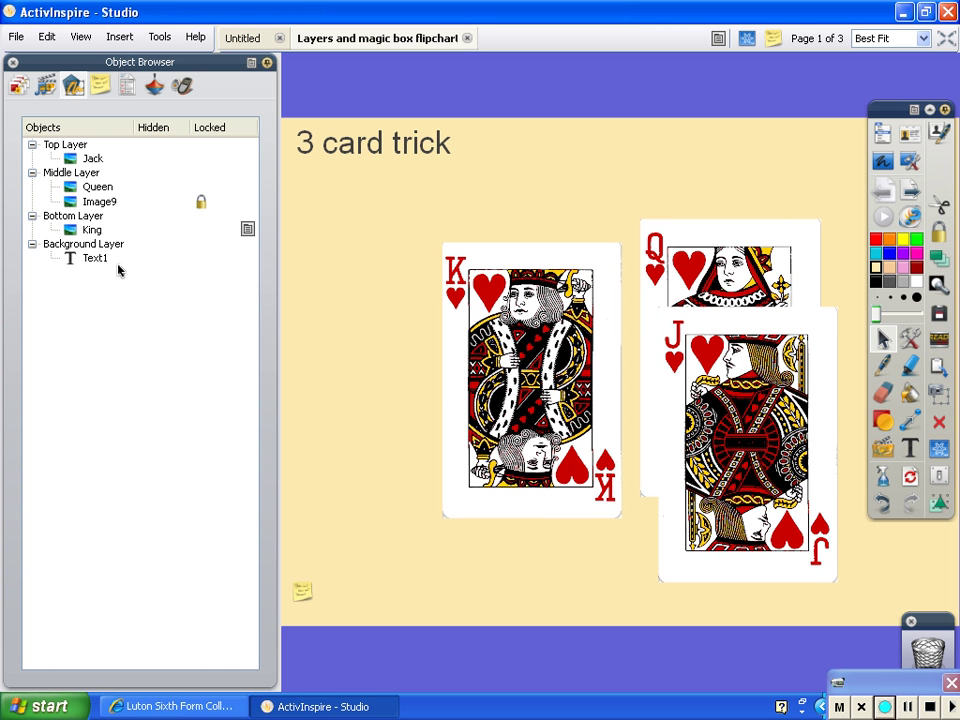
Step: Move King from the Bottom Layer to the Background Layer and shift the jack and queen cards further apart vertically
drag(74, 232, 70, 247)
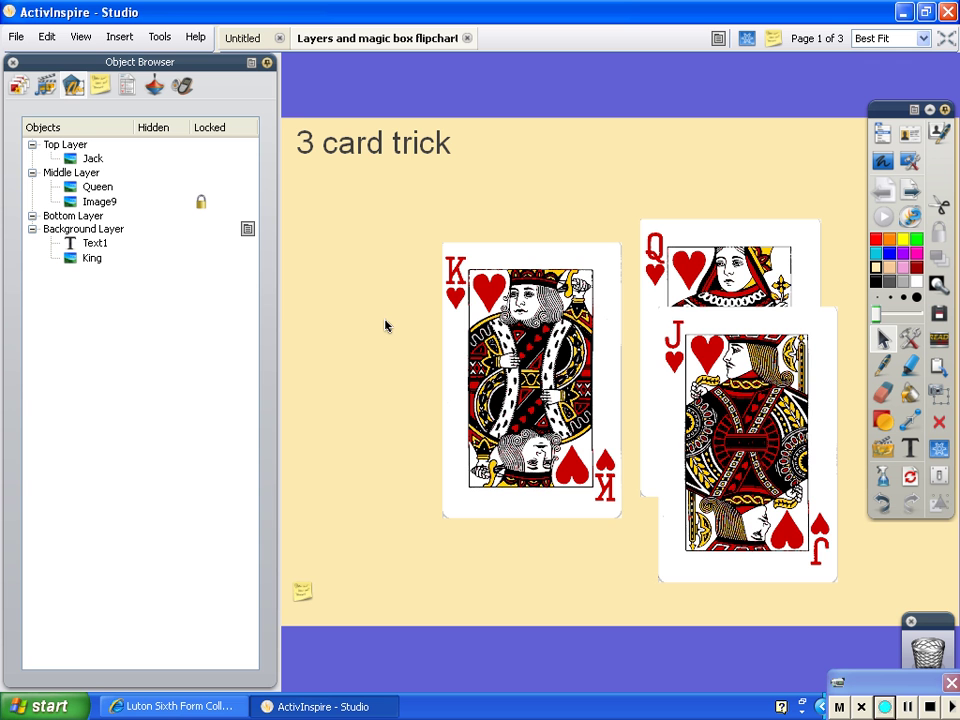
mouse_move(752, 441)
mouse_down()
mouse_move(669, 477)
mouse_move(754, 448)
mouse_up()
drag(747, 332, 737, 347)
drag(730, 290, 734, 261)
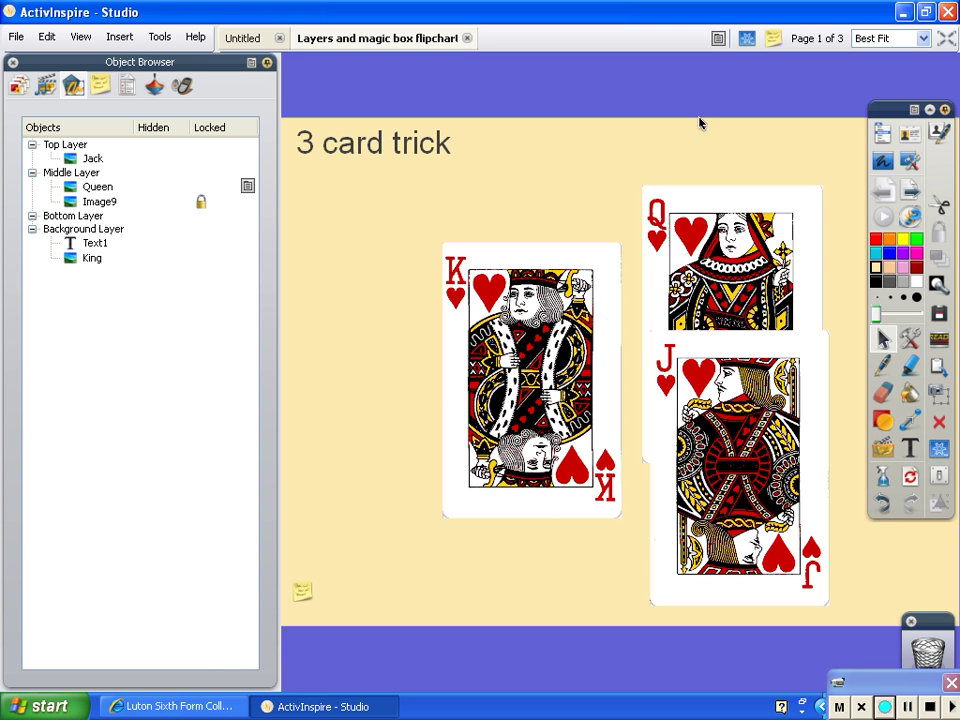
Step: Switch on design mode, nudge the sticky note on the page slightly, and switch design mode off again
click(747, 40)
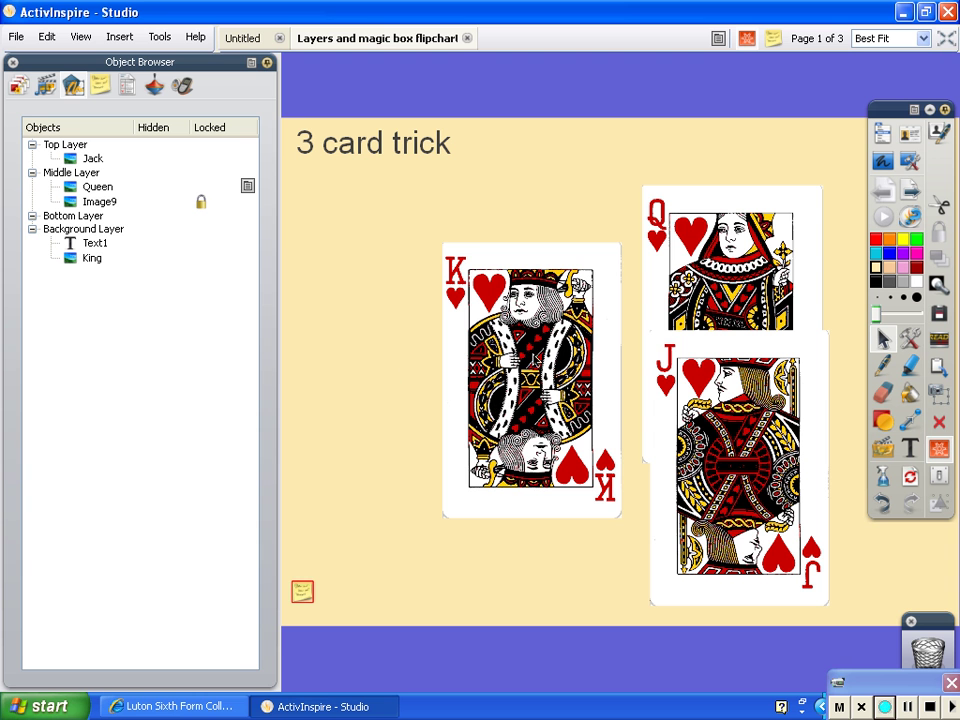
drag(368, 493, 370, 490)
mouse_move(303, 592)
mouse_down()
mouse_move(322, 564)
mouse_move(304, 598)
mouse_up()
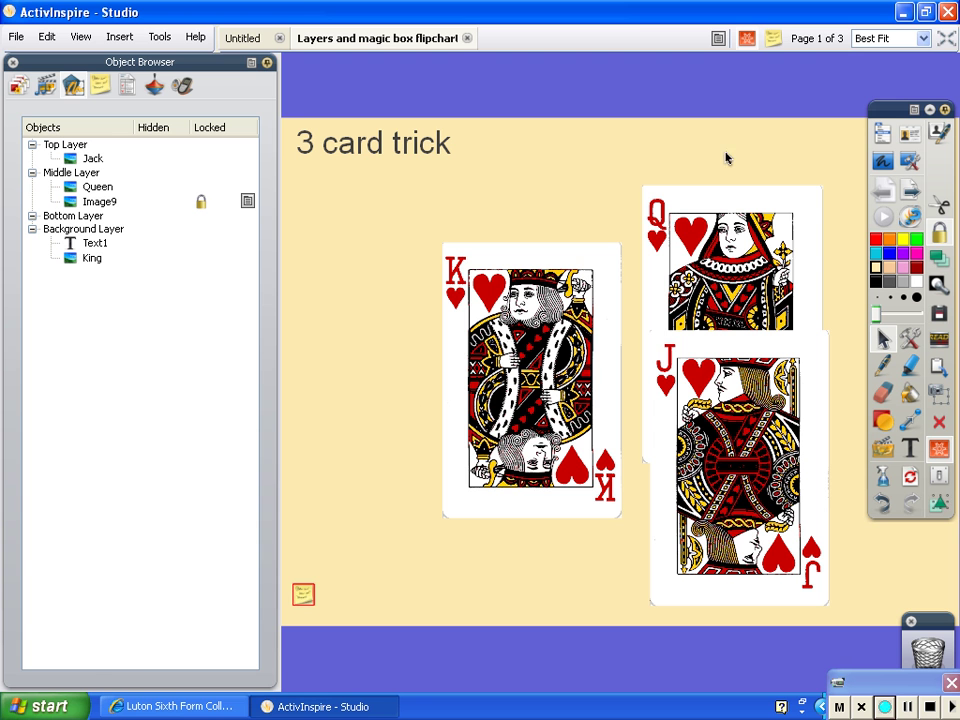
click(746, 38)
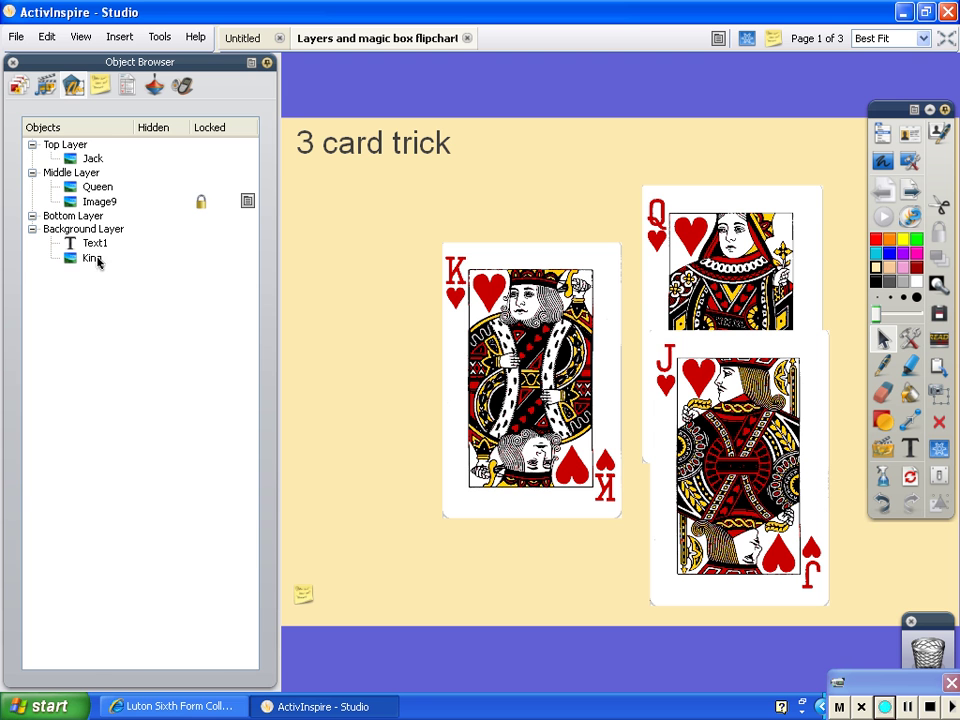
Step: Move King from the Background Layer back to the Bottom Layer and shift the king card slightly on the page
drag(70, 262, 66, 222)
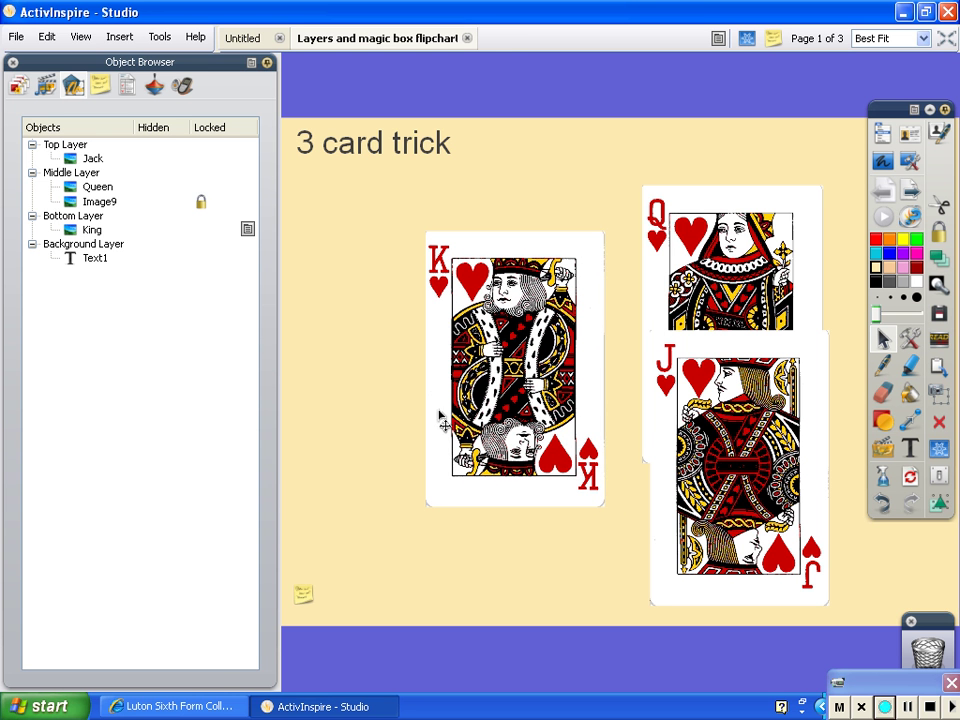
click(931, 703)
click(928, 706)
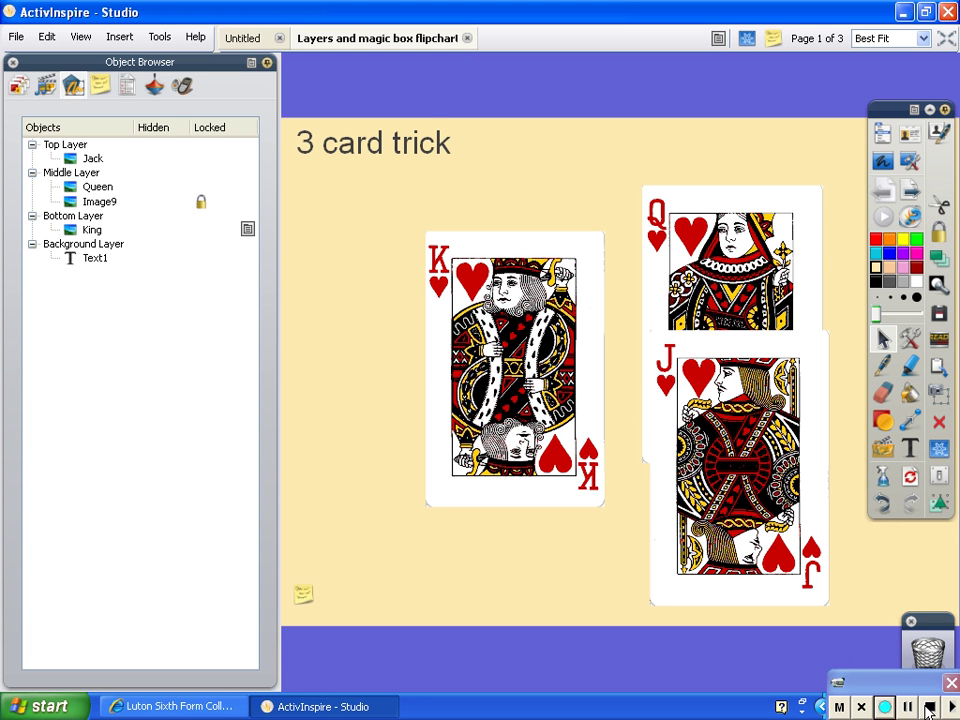